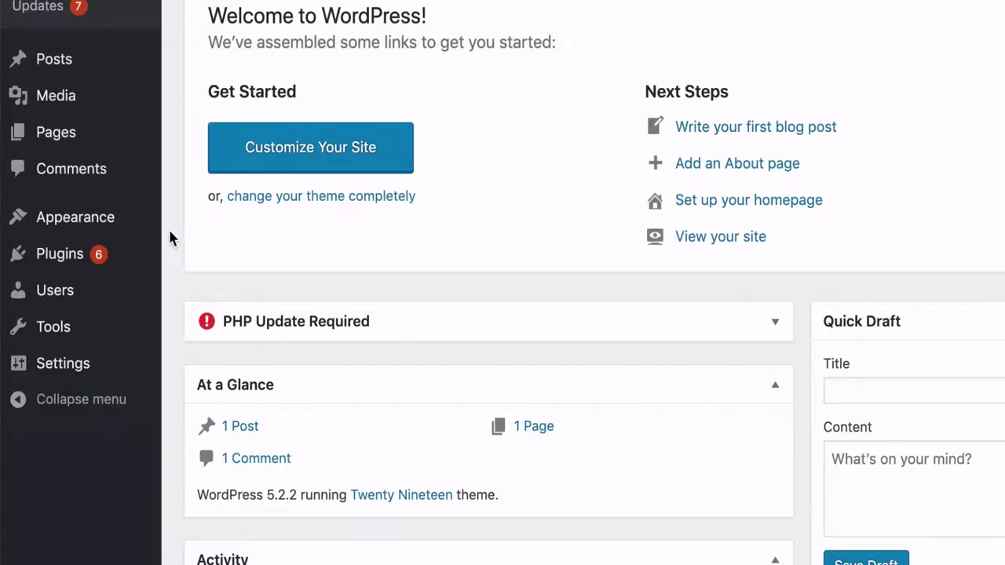
# Step: Go to the site's installed themes and start adding a new theme
pyautogui.moveTo(148, 224)
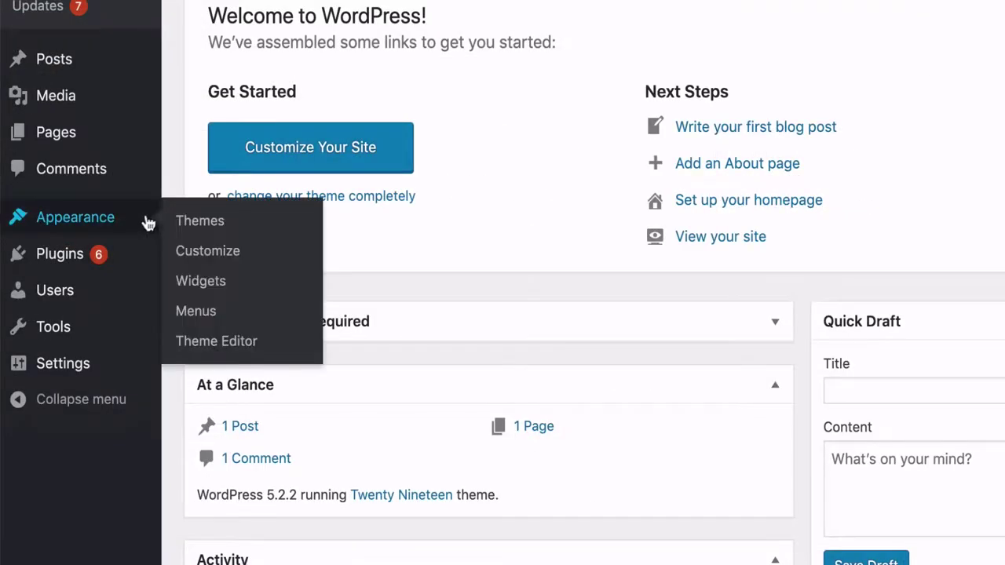
pyautogui.click(199, 223)
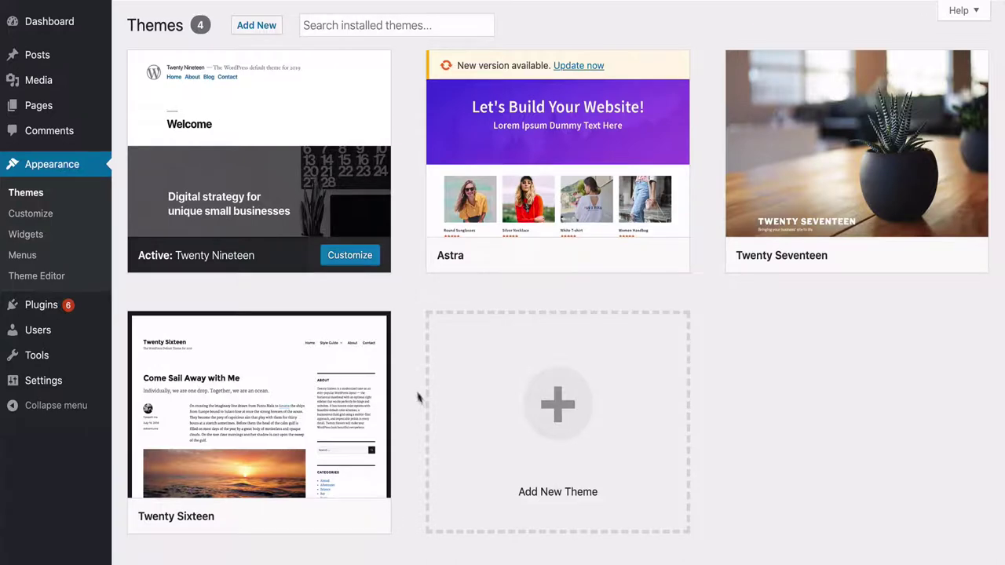
pyautogui.click(545, 410)
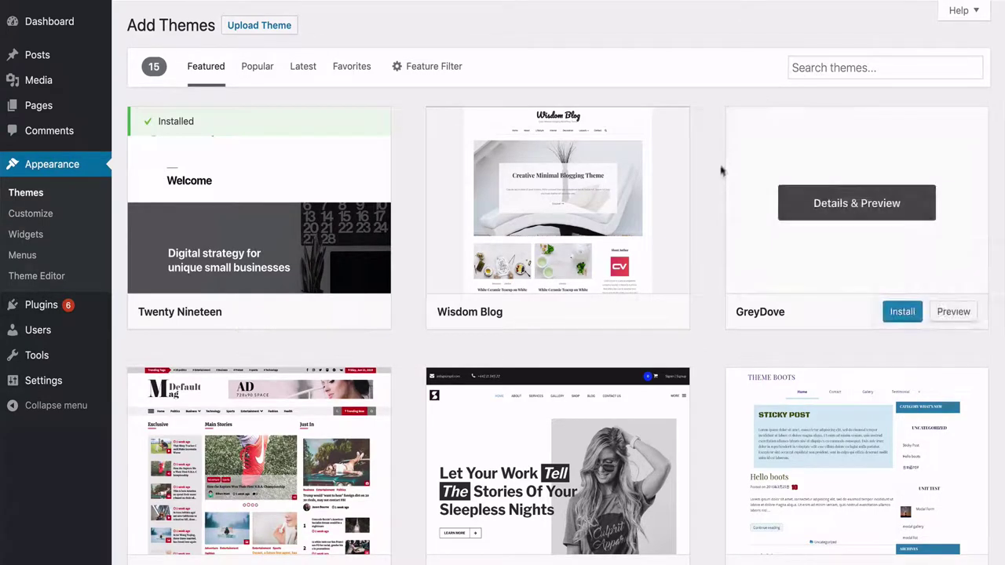
# Step: Search the theme catalogue for "astra" and activate the Astra theme
pyautogui.scroll(-4, 709, 174)
pyautogui.scroll(-7, 709, 174)
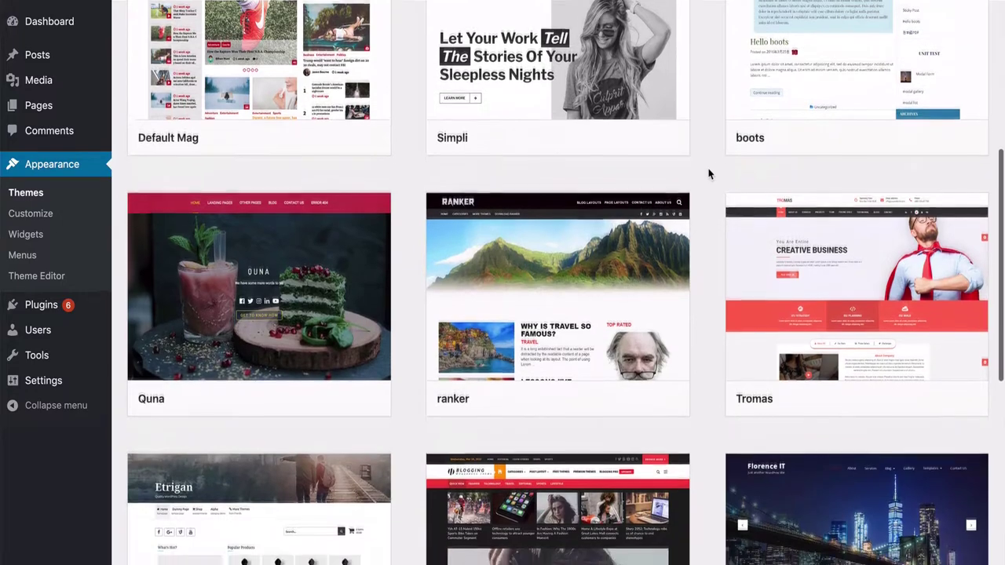
pyautogui.scroll(-2, 709, 174)
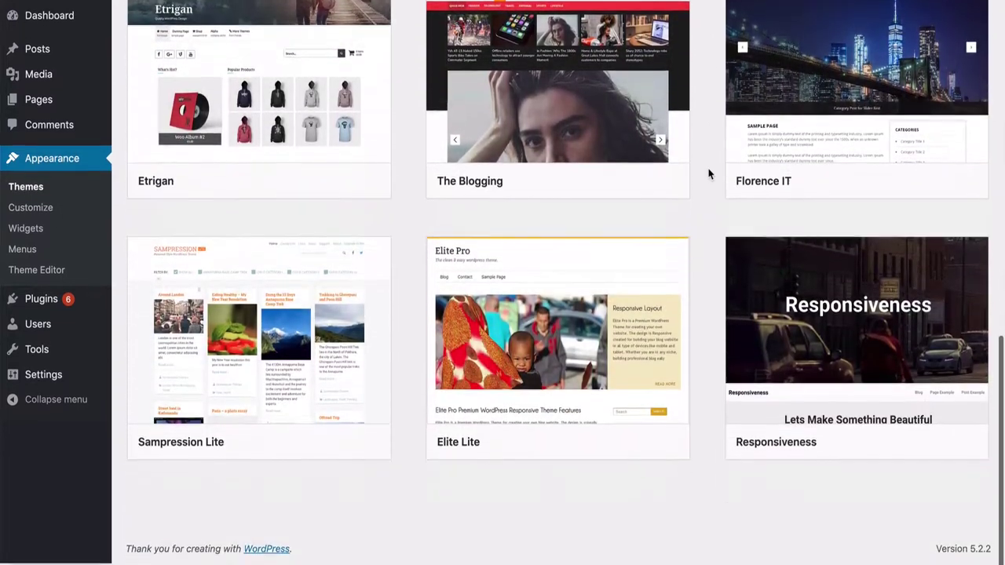
pyautogui.scroll(15, 709, 173)
pyautogui.scroll(-1, 709, 174)
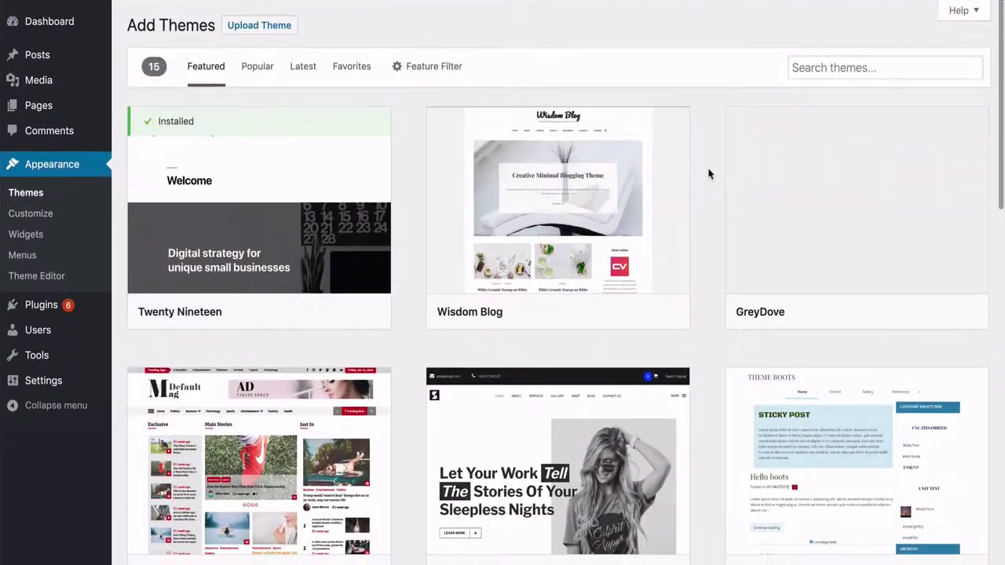
pyautogui.click(804, 68)
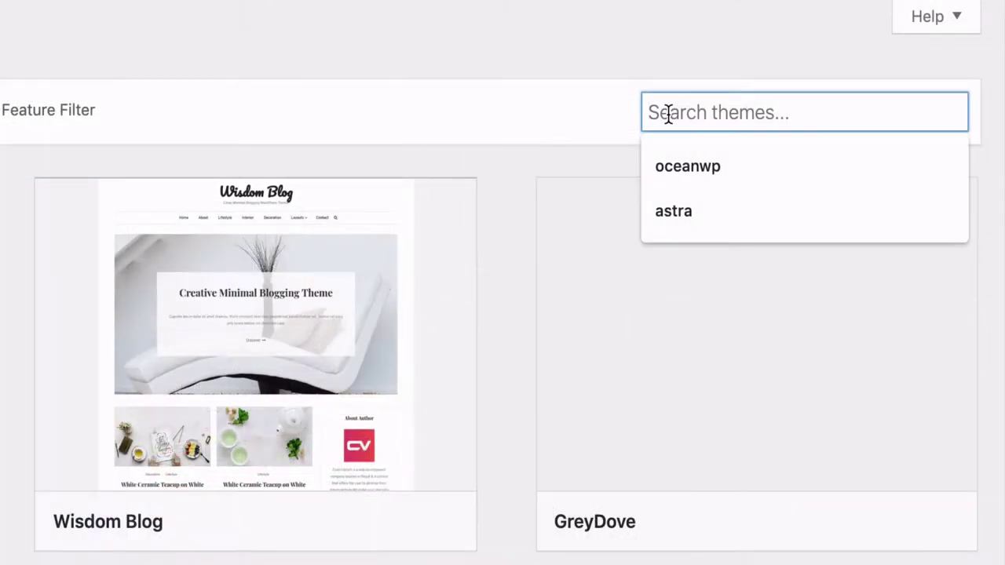
pyautogui.write('astra')
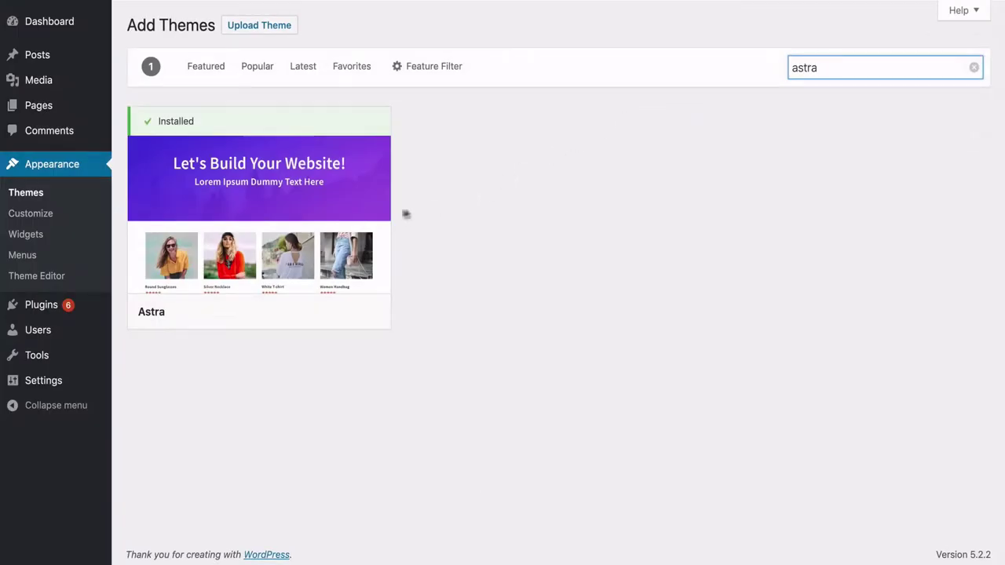
pyautogui.moveTo(358, 215)
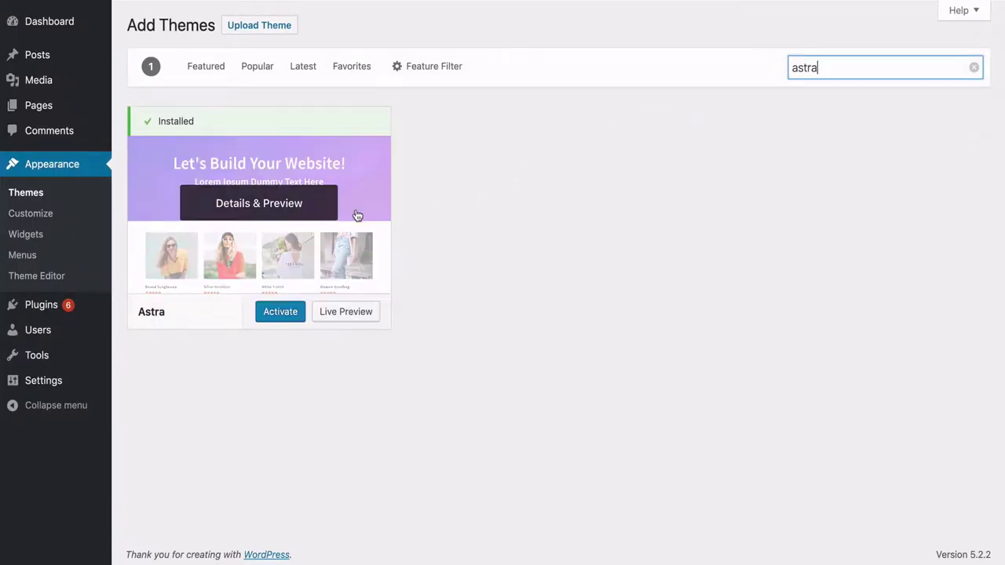
pyautogui.click(281, 313)
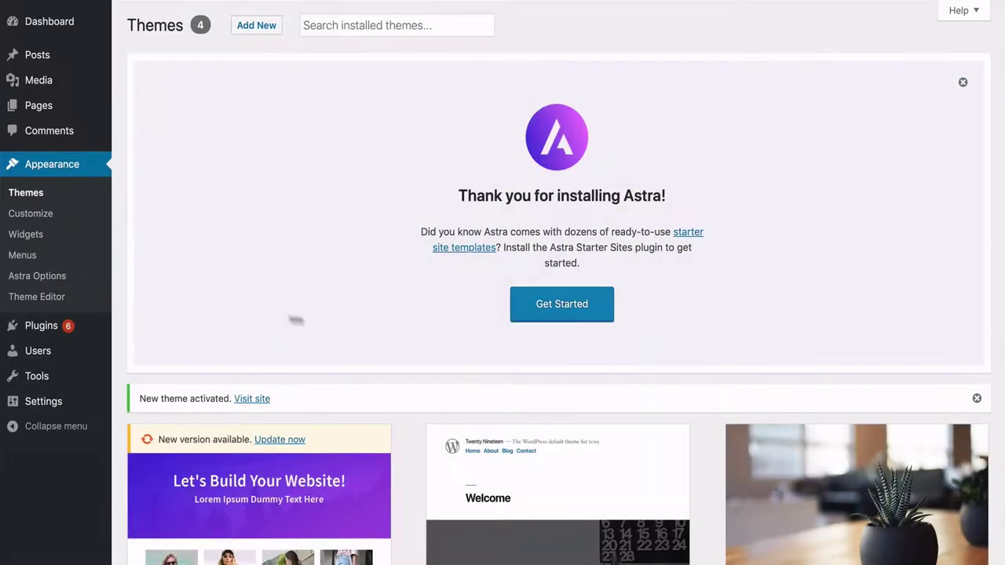
# Step: Get started with Astra's starter site templates and choose Elementor as the page builder
pyautogui.click(550, 311)
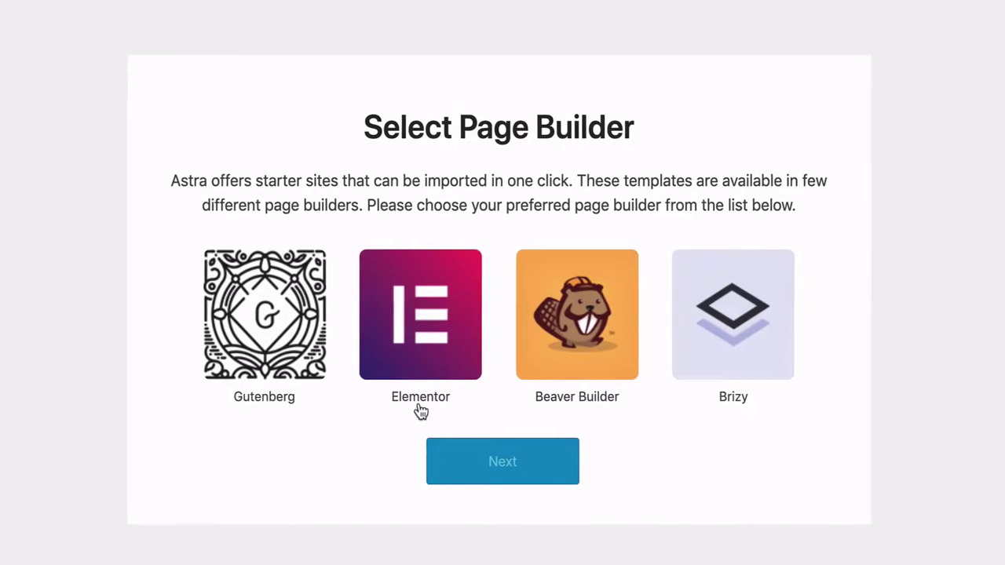
pyautogui.click(420, 359)
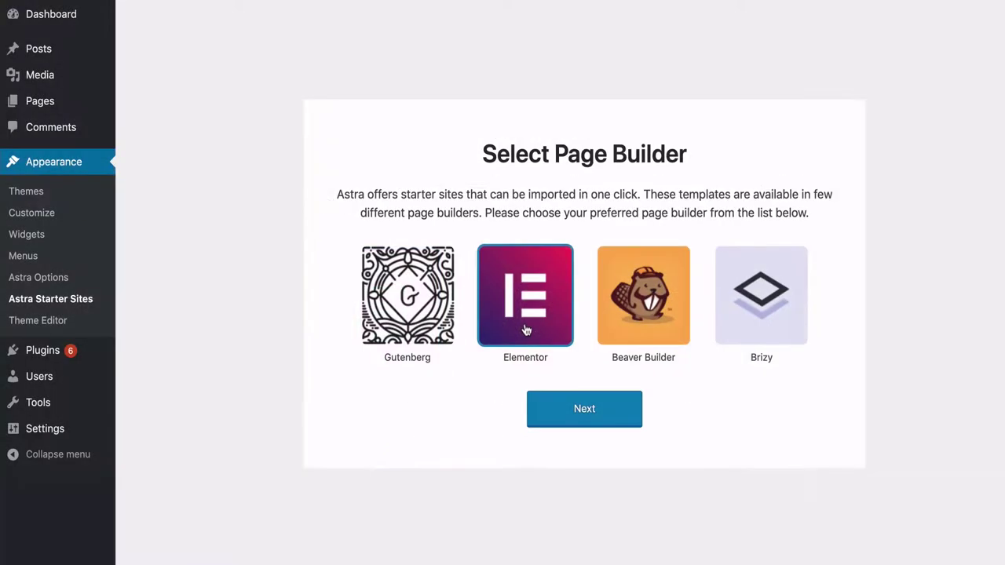
pyautogui.click(582, 422)
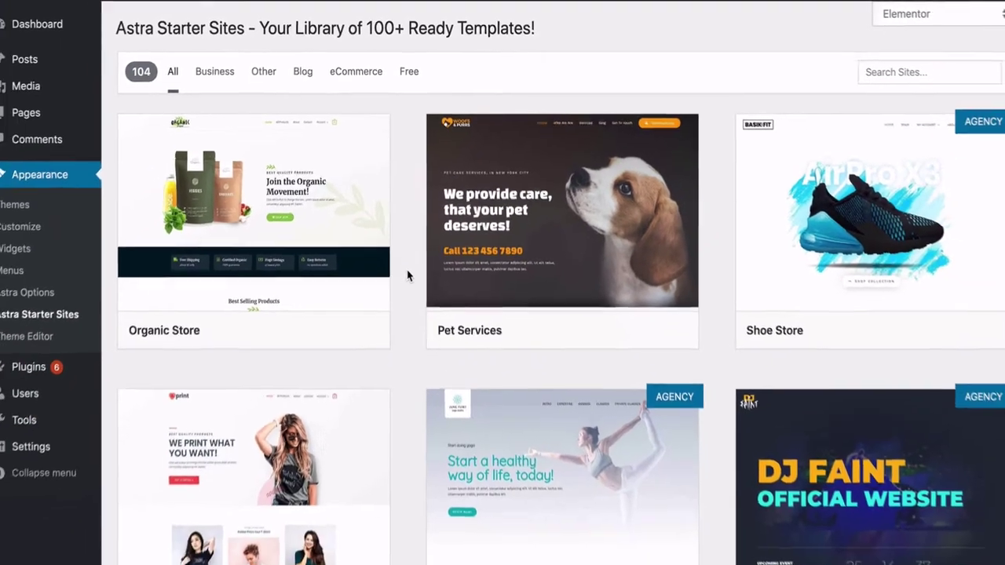
# Step: Browse the Elementor starter sites and open the preview of the Custom Printing template
pyautogui.scroll(-3, 407, 296)
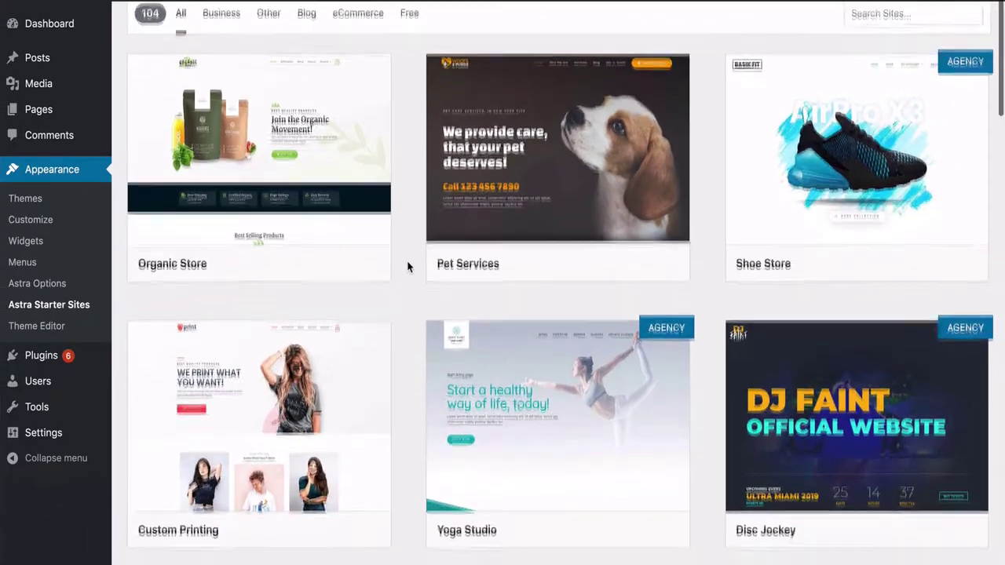
pyautogui.scroll(-3, 407, 267)
pyautogui.scroll(1, 407, 267)
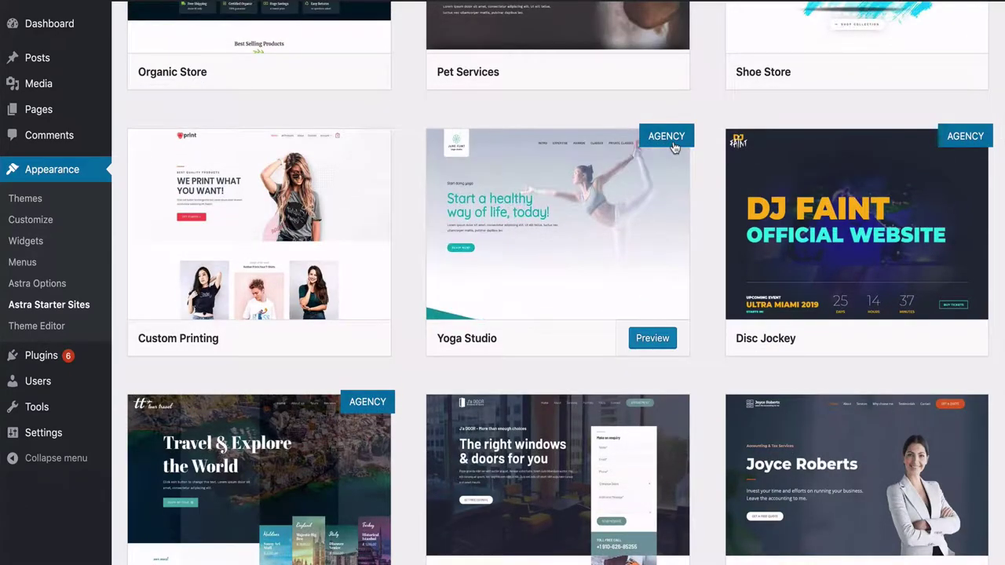
pyautogui.moveTo(882, 180)
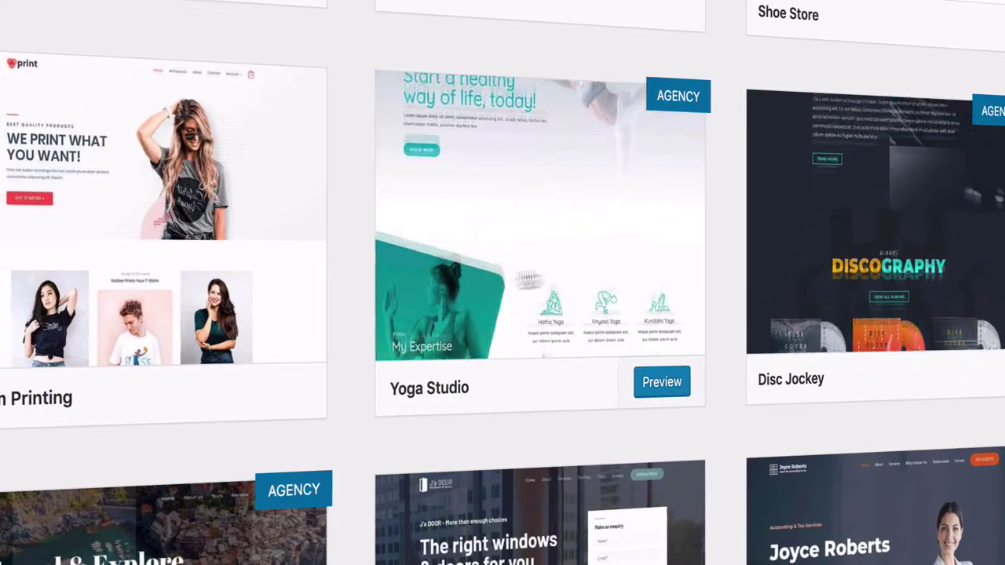
pyautogui.moveTo(325, 228)
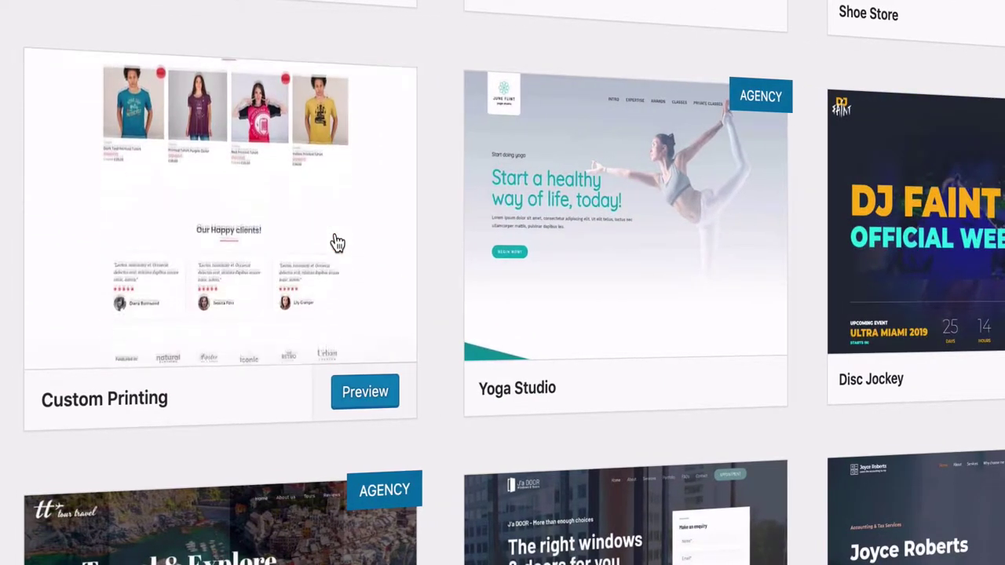
pyautogui.click(238, 216)
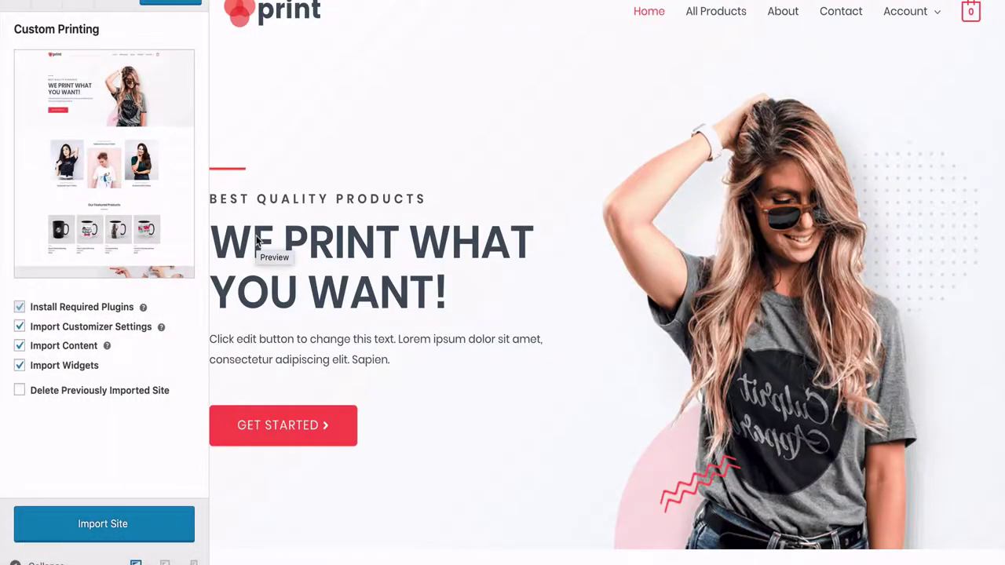
# Step: Review the Custom Printing preview and import the site with its required plugins, customizer settings, content and widgets
pyautogui.scroll(-5, 535, 154)
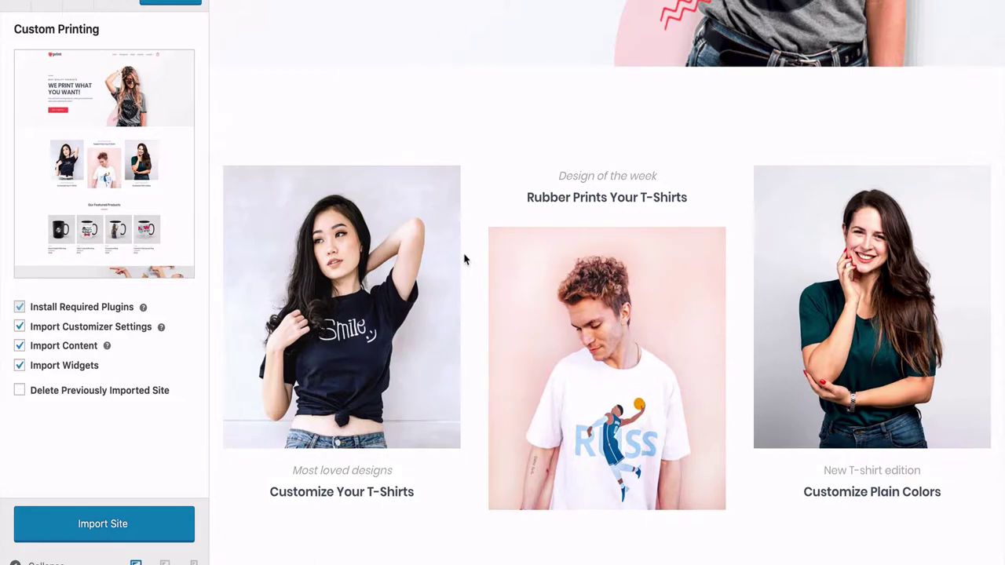
pyautogui.scroll(-5, 463, 259)
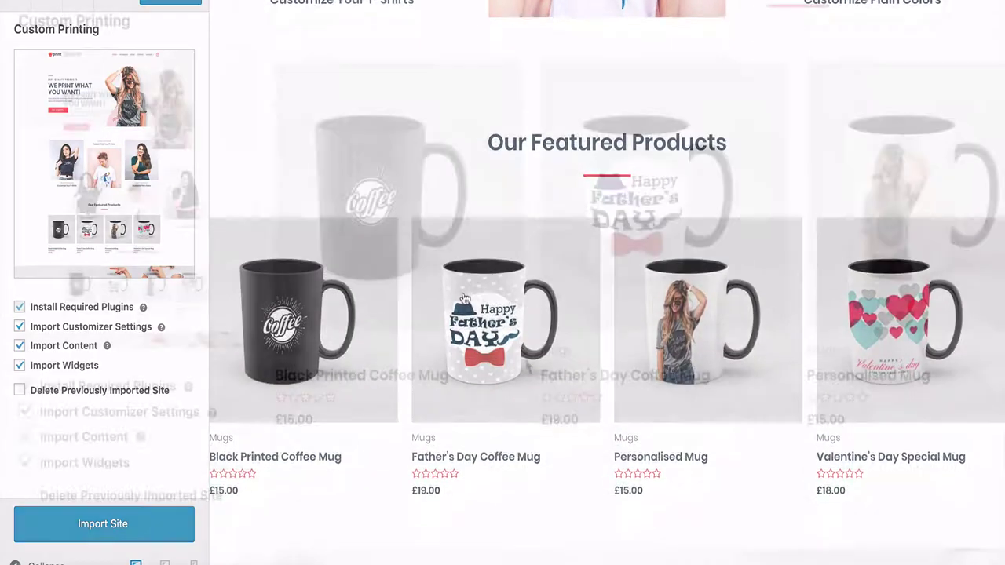
pyautogui.scroll(-5, 464, 299)
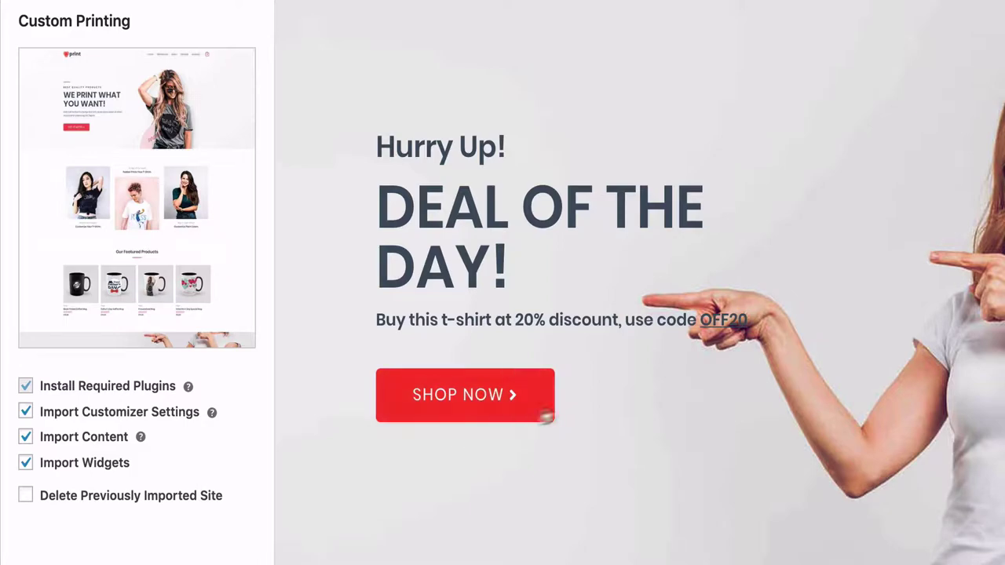
pyautogui.scroll(-10, 588, 373)
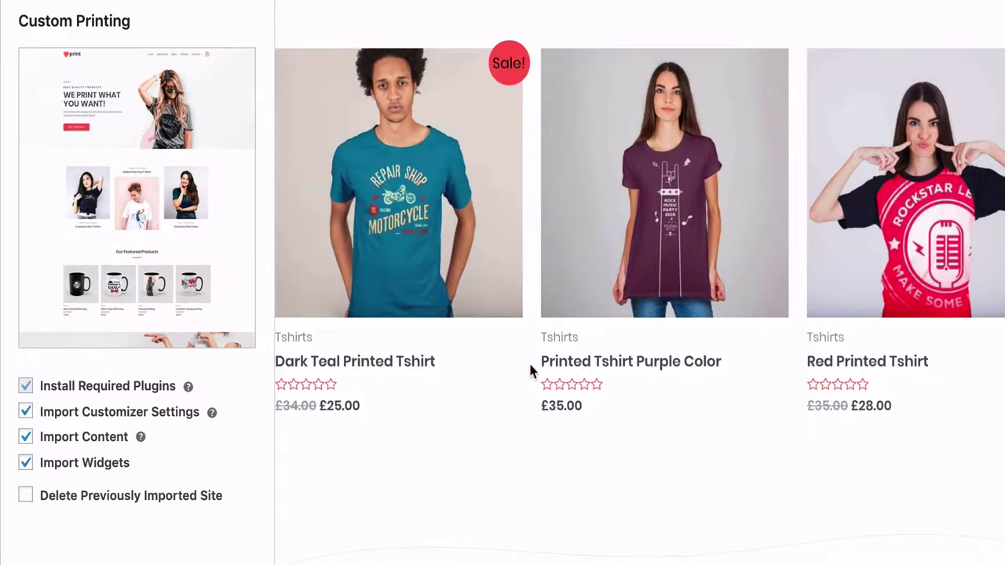
pyautogui.scroll(-7, 531, 372)
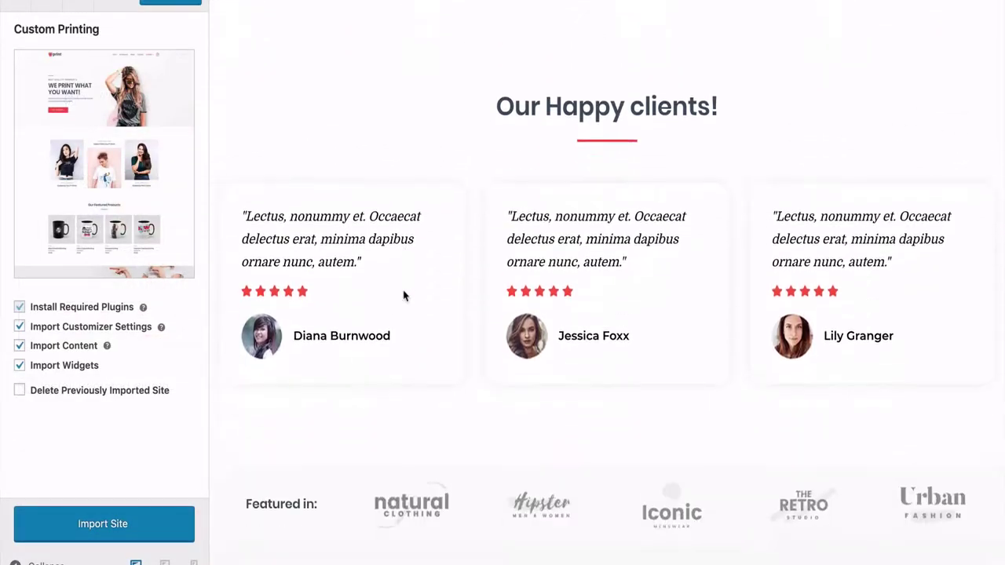
pyautogui.scroll(-4, 404, 295)
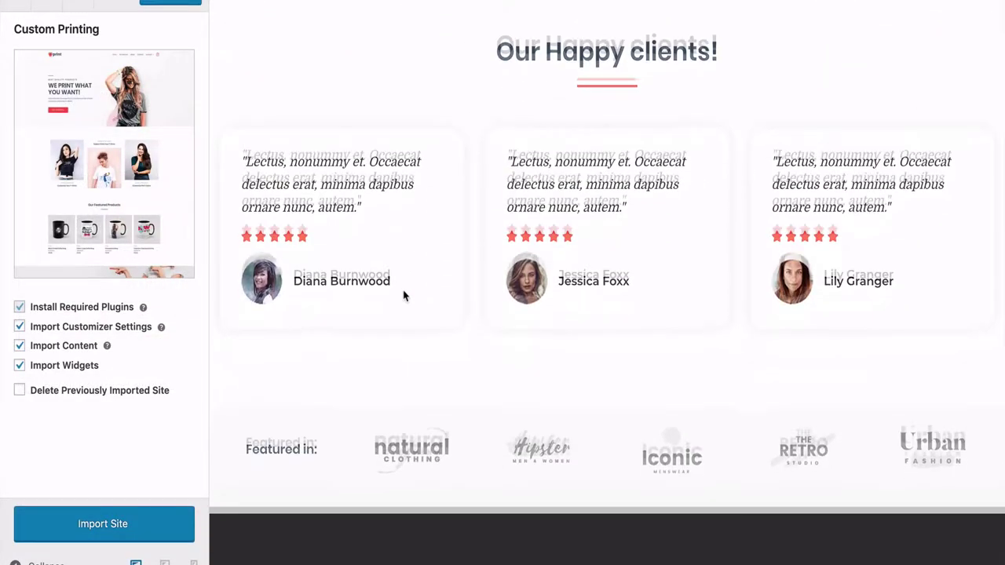
pyautogui.scroll(10, 404, 296)
pyautogui.scroll(10, 403, 295)
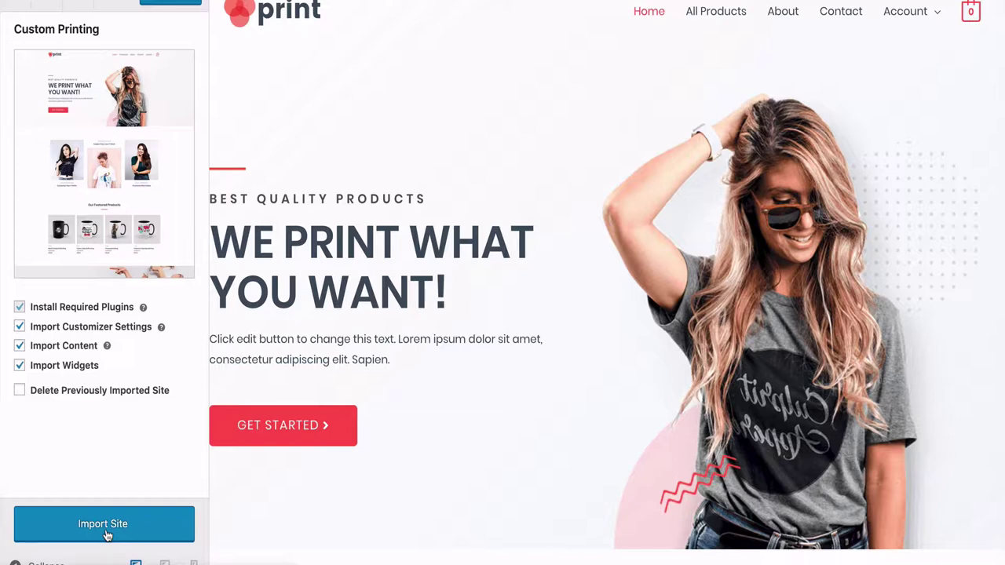
pyautogui.click(108, 535)
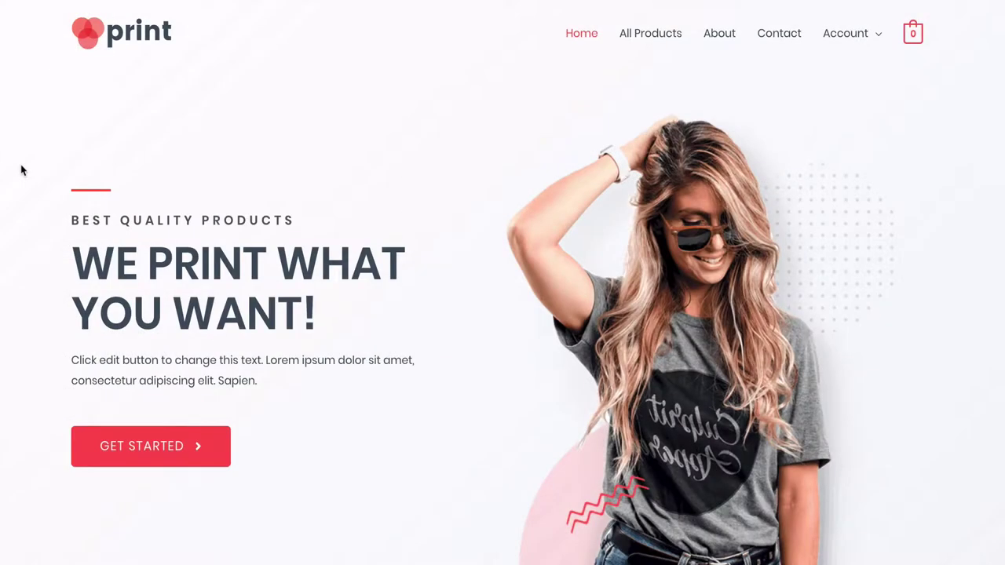
# Step: Examine the imported store homepage from the hero section to the footer, including the navigation links and the Account submenu
pyautogui.scroll(-5, 20, 169)
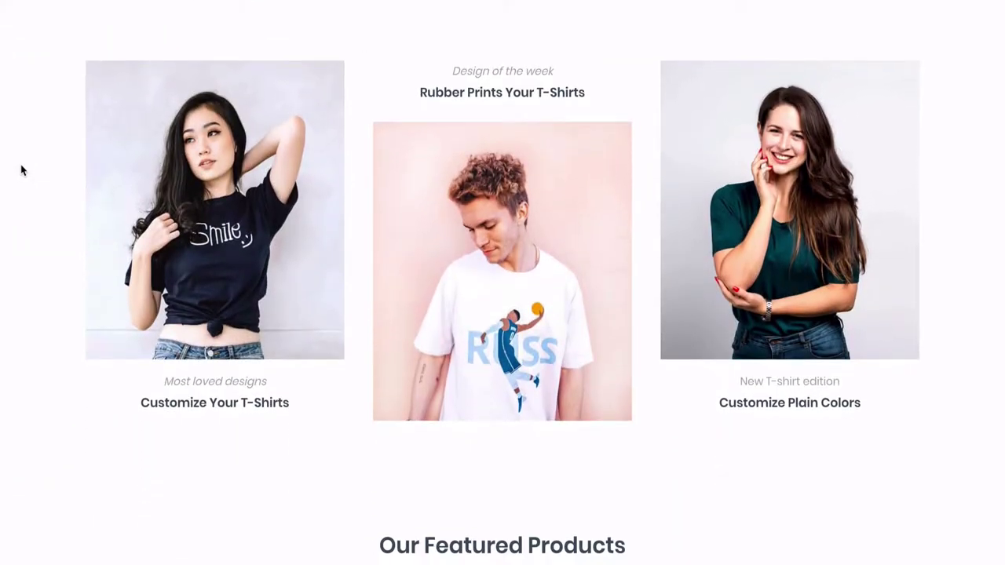
pyautogui.scroll(-6, 20, 170)
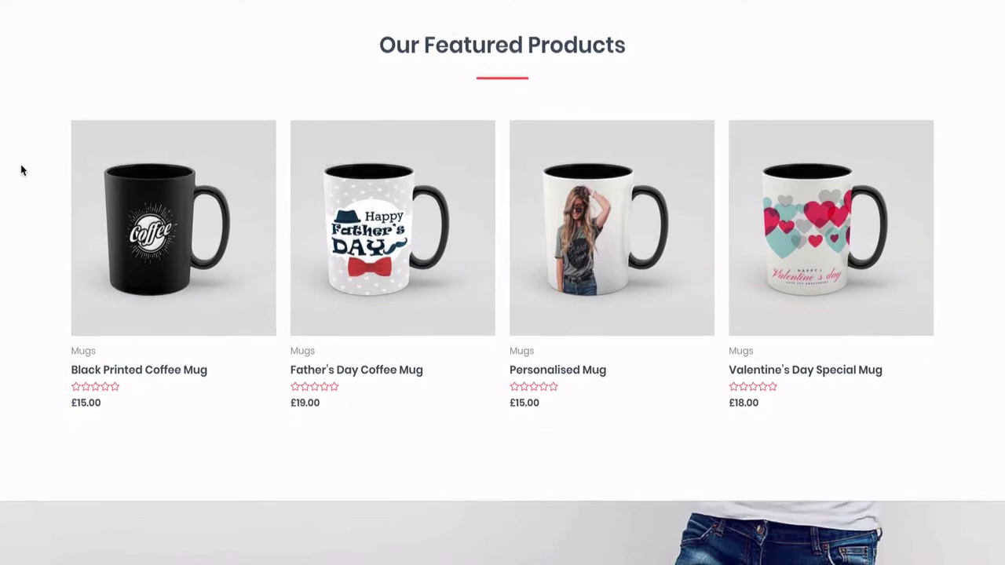
pyautogui.scroll(-4, 20, 170)
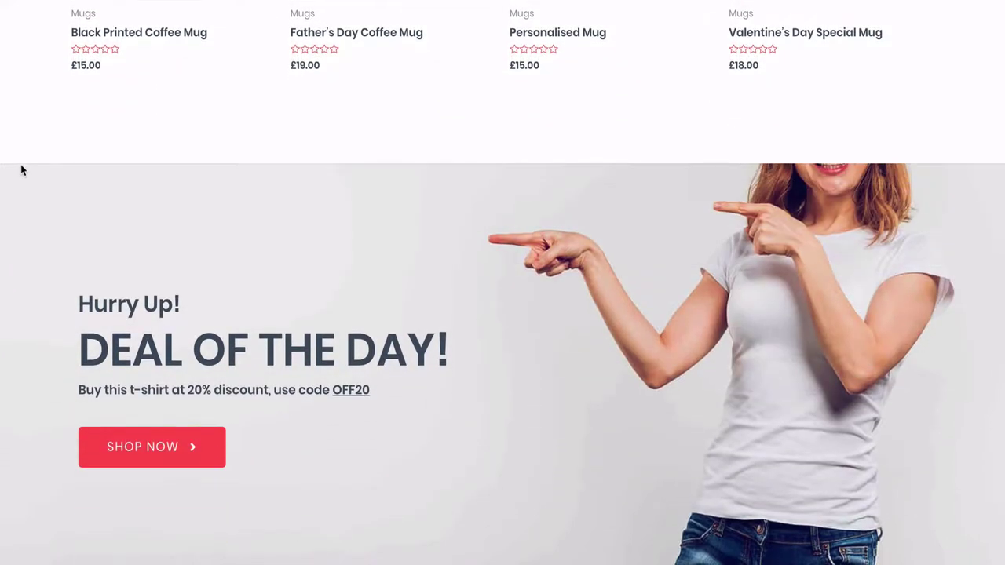
pyautogui.scroll(-2, 21, 170)
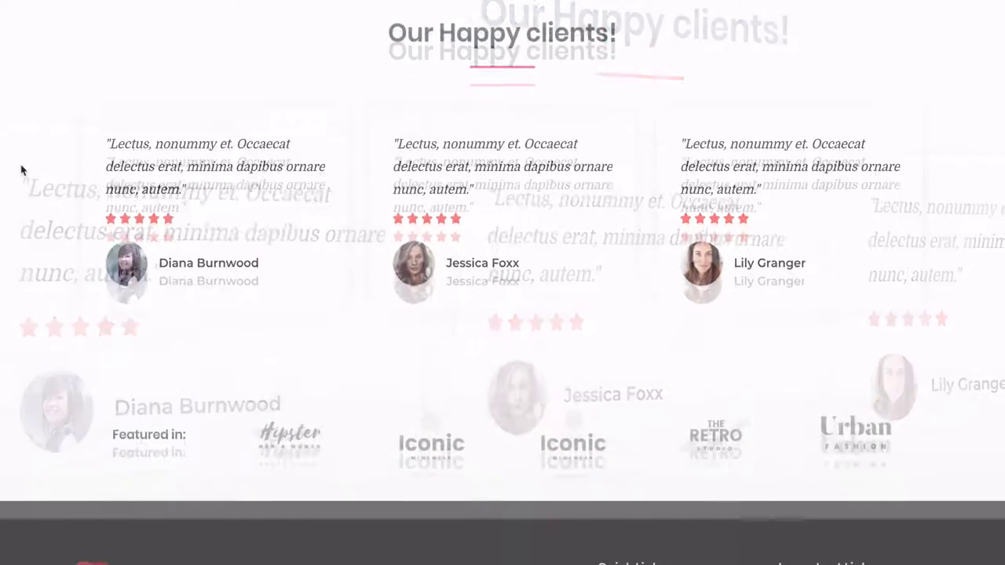
pyautogui.scroll(-2, 21, 170)
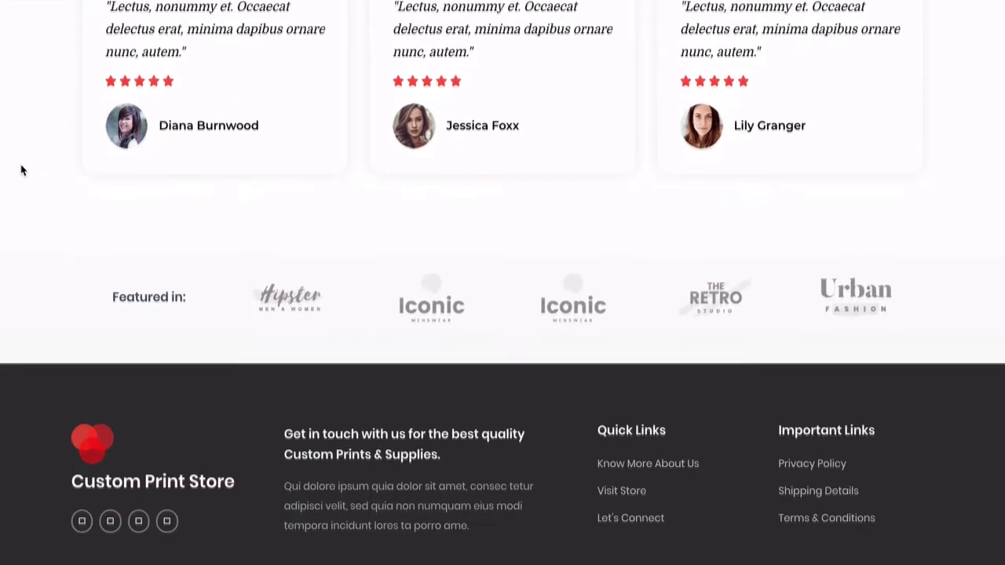
pyautogui.scroll(-1, 22, 171)
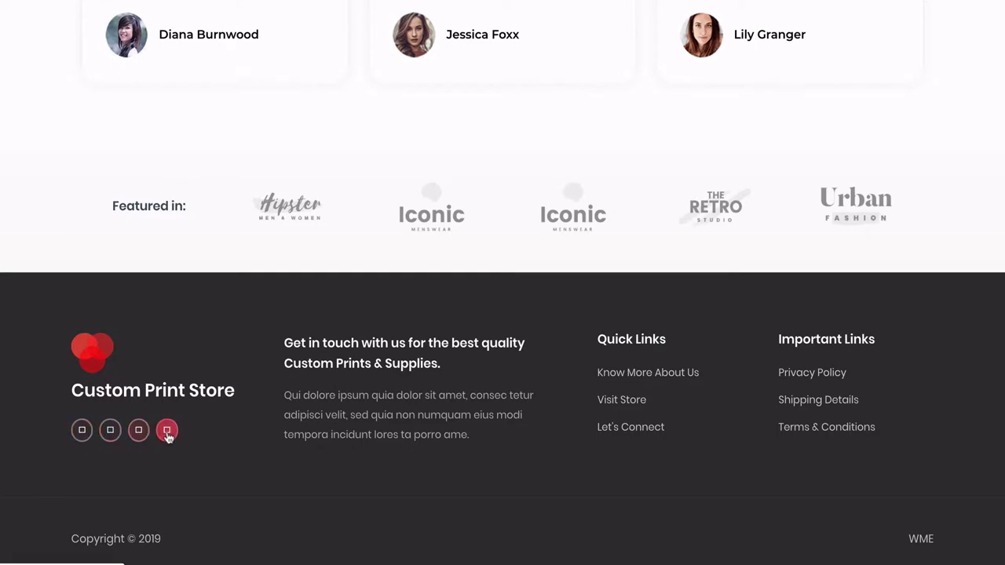
pyautogui.scroll(15, 253, 353)
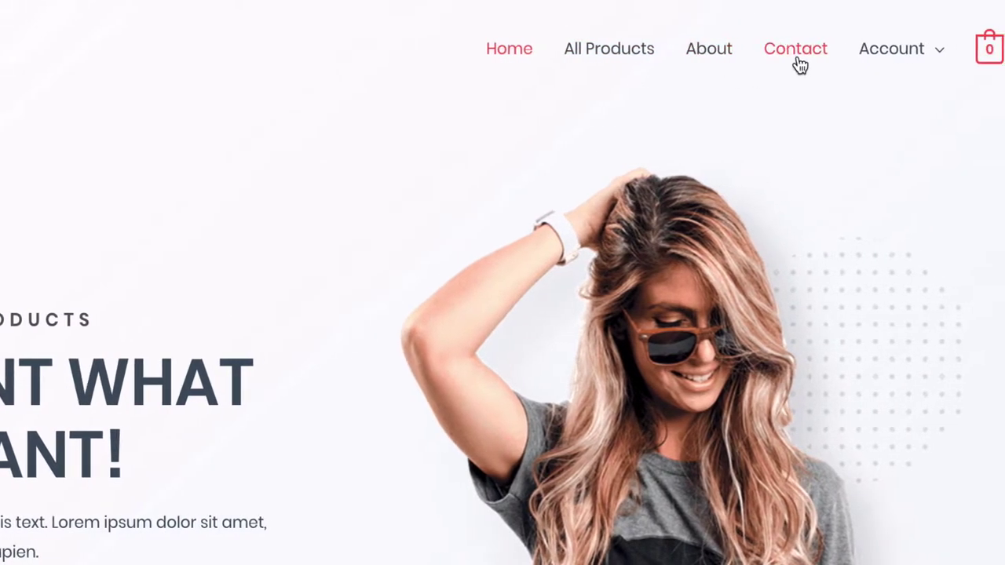
pyautogui.moveTo(926, 51)
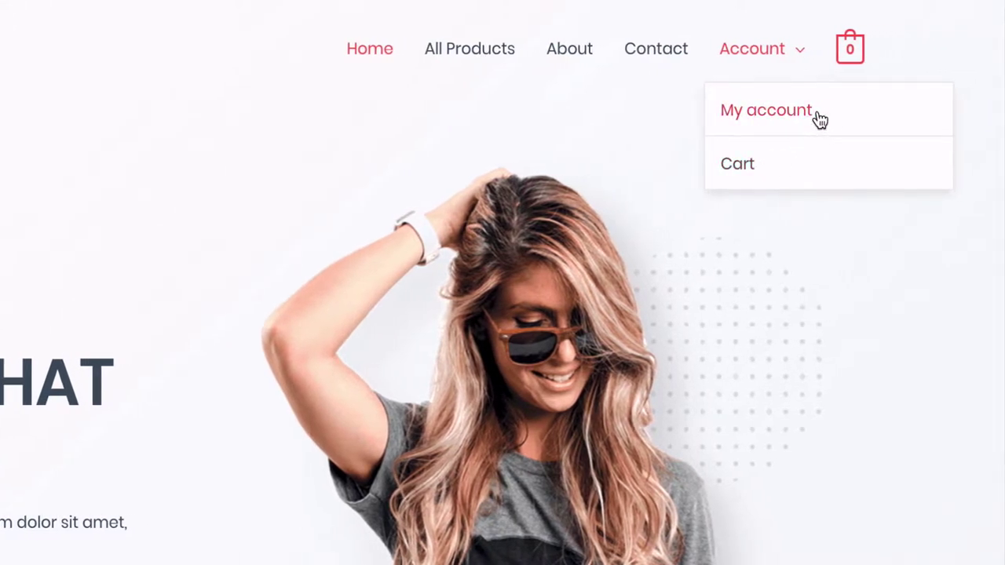
pyautogui.moveTo(853, 65)
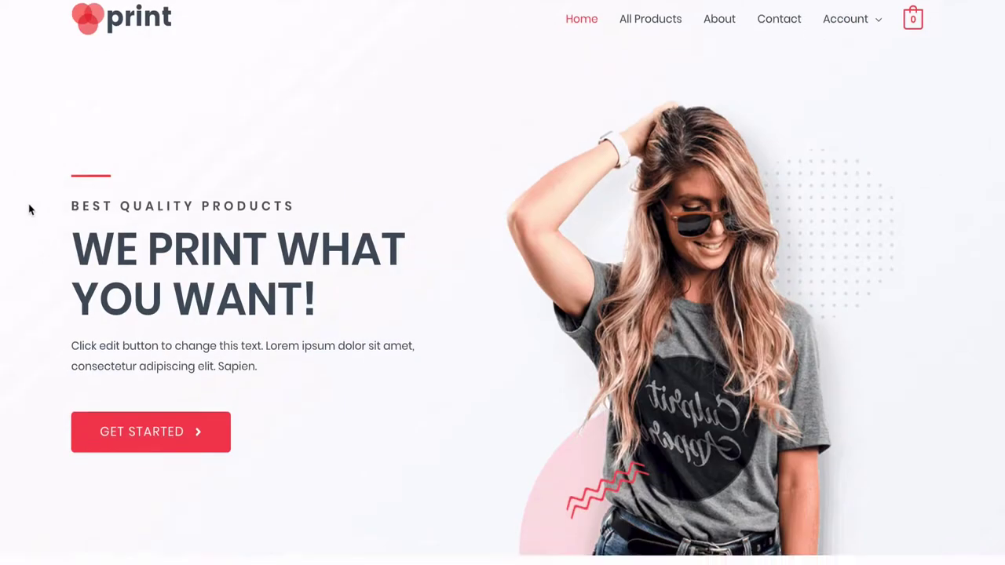
# Step: Examine the imported homepage's hero, T-shirt promotions, Featured Products, Deal of the Day, Most Loved Products, client testimonials and brand logos
pyautogui.scroll(-3, 28, 209)
pyautogui.scroll(3, 29, 209)
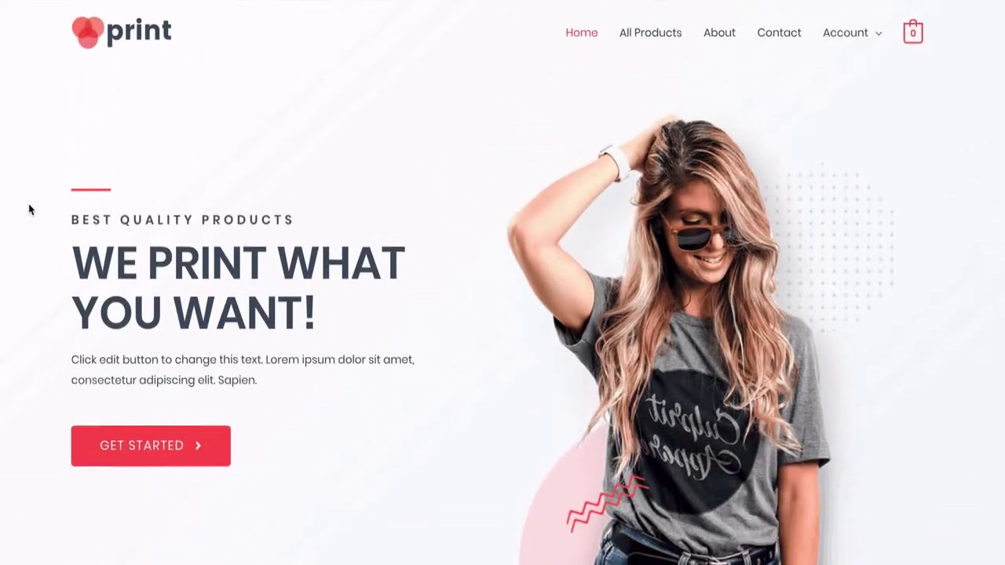
pyautogui.scroll(-1, 28, 209)
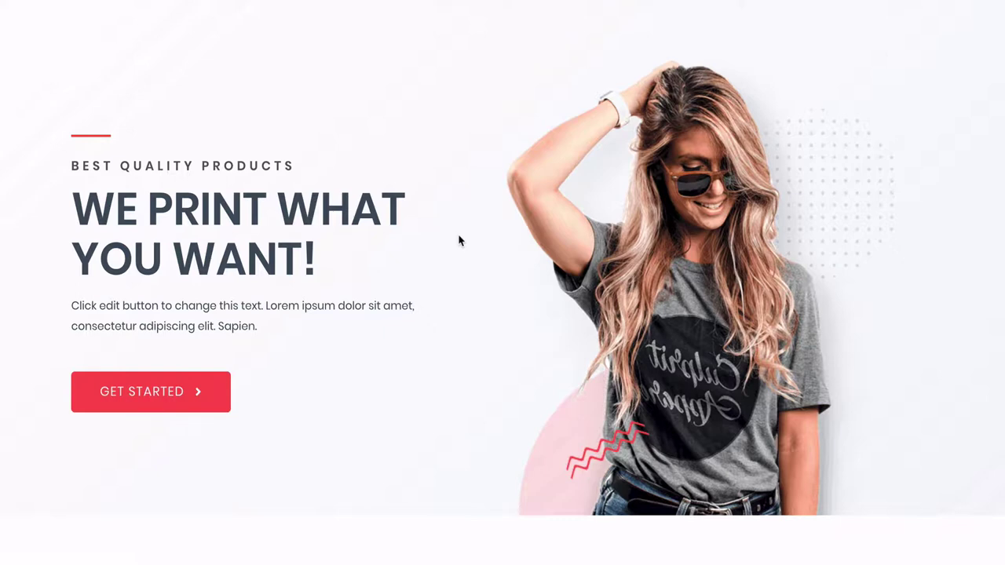
pyautogui.scroll(-6, 460, 235)
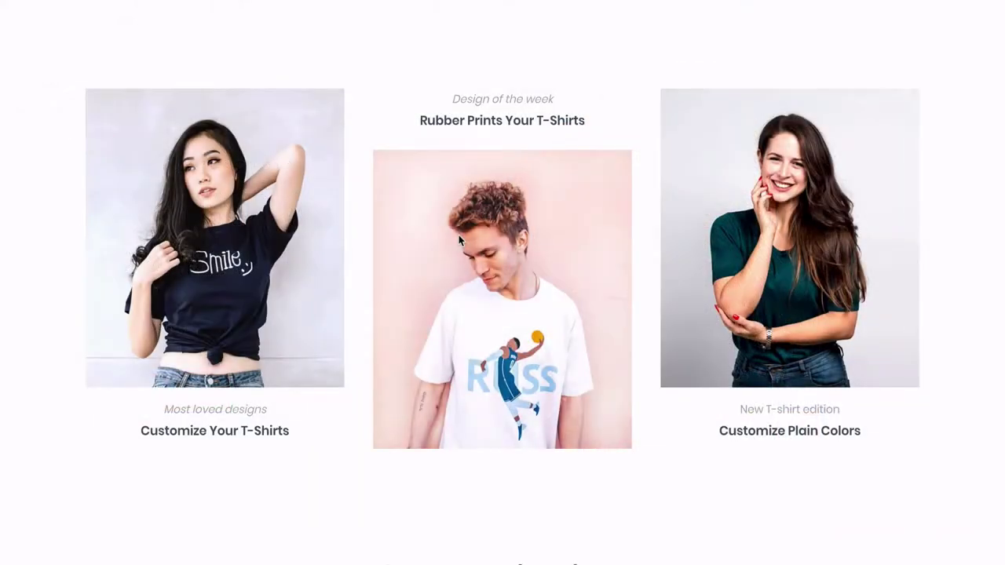
pyautogui.scroll(-2, 458, 235)
pyautogui.scroll(3, 459, 235)
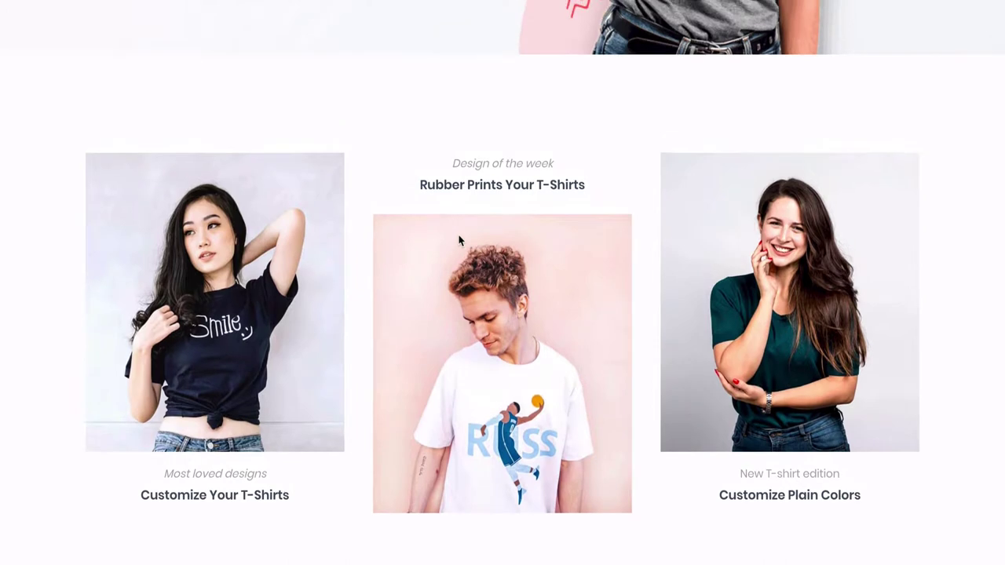
pyautogui.scroll(-1, 459, 240)
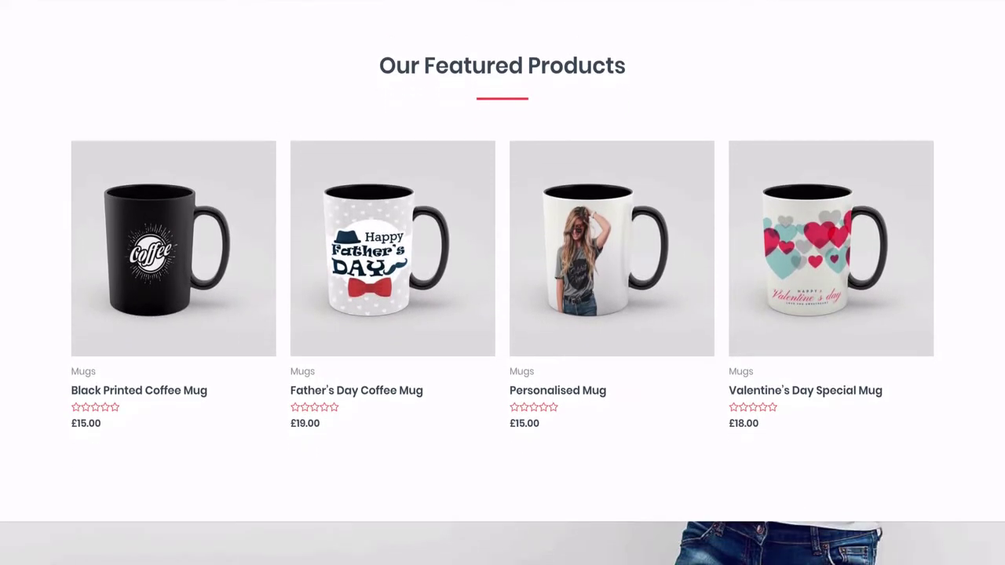
pyautogui.scroll(-6, 503, 283)
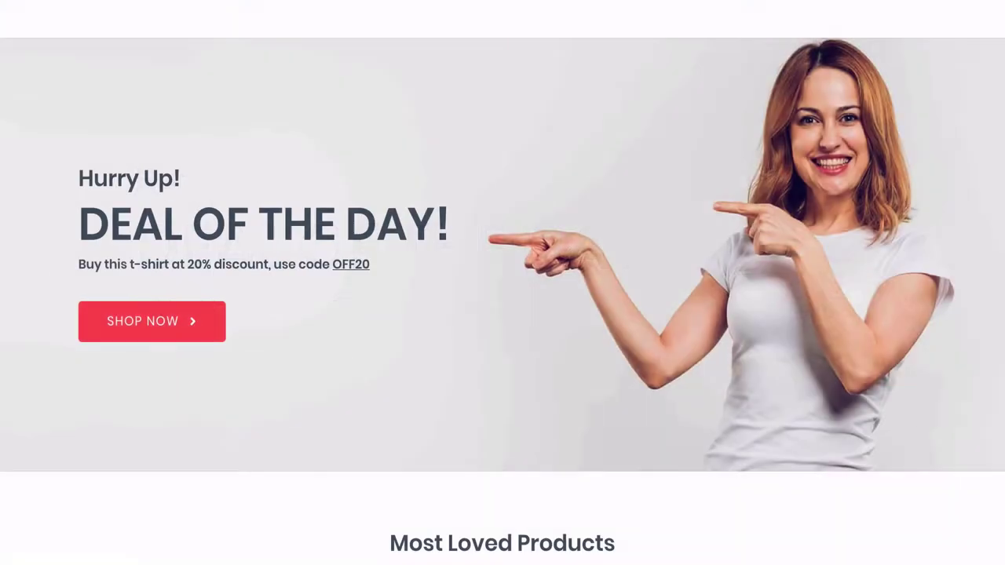
pyautogui.scroll(-3, 503, 315)
pyautogui.scroll(-5, 502, 314)
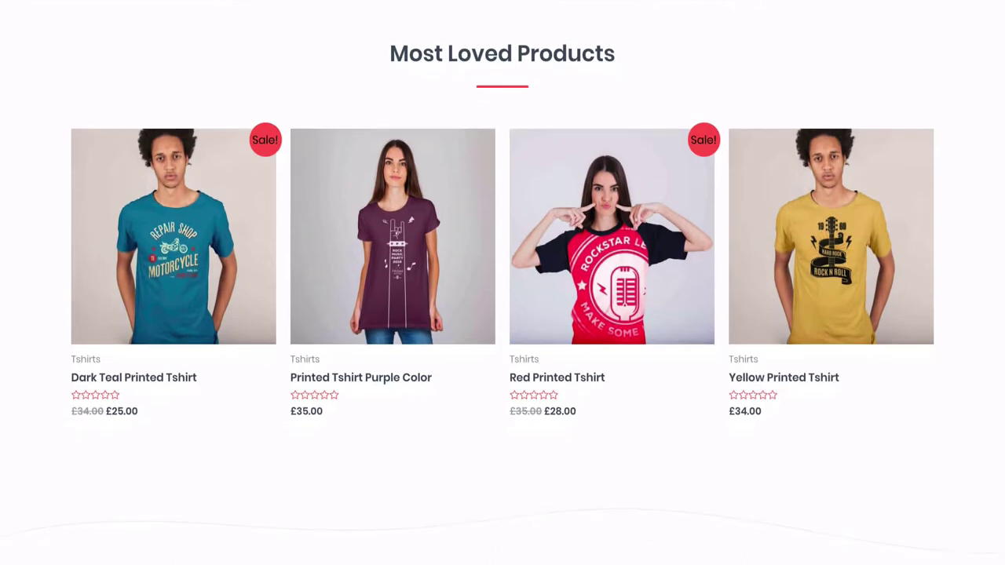
pyautogui.scroll(-5, 502, 314)
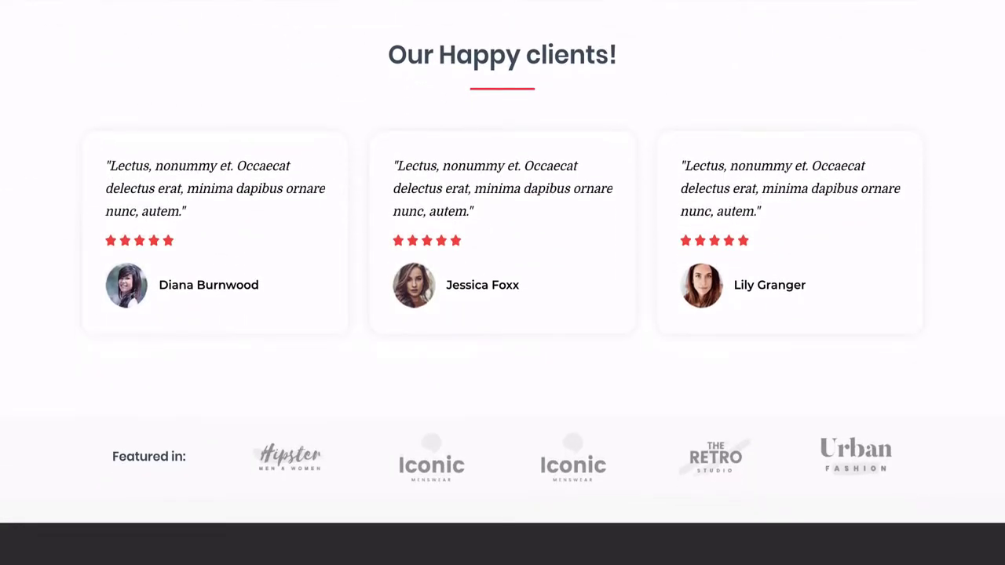
pyautogui.scroll(-4, 502, 315)
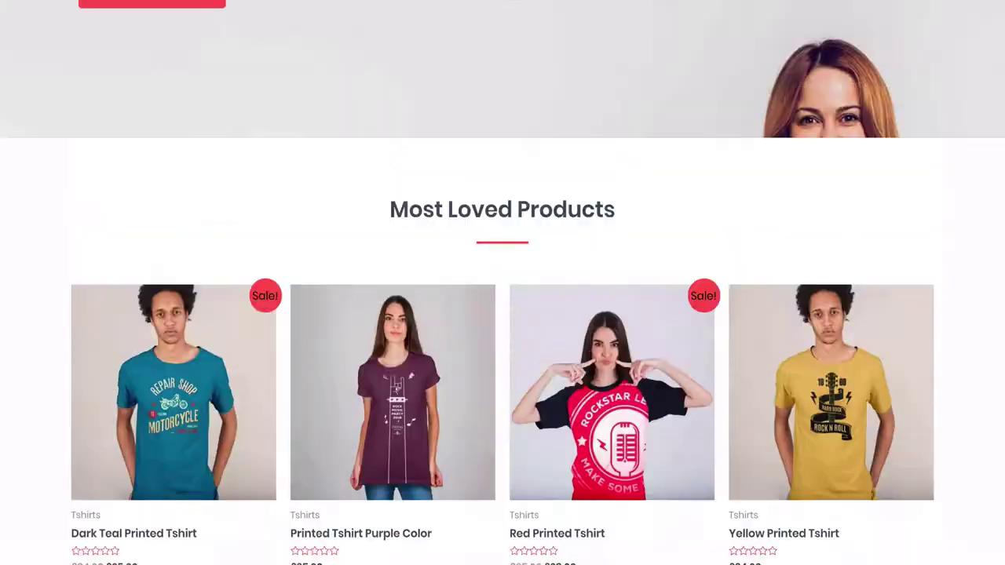
pyautogui.scroll(15, 502, 314)
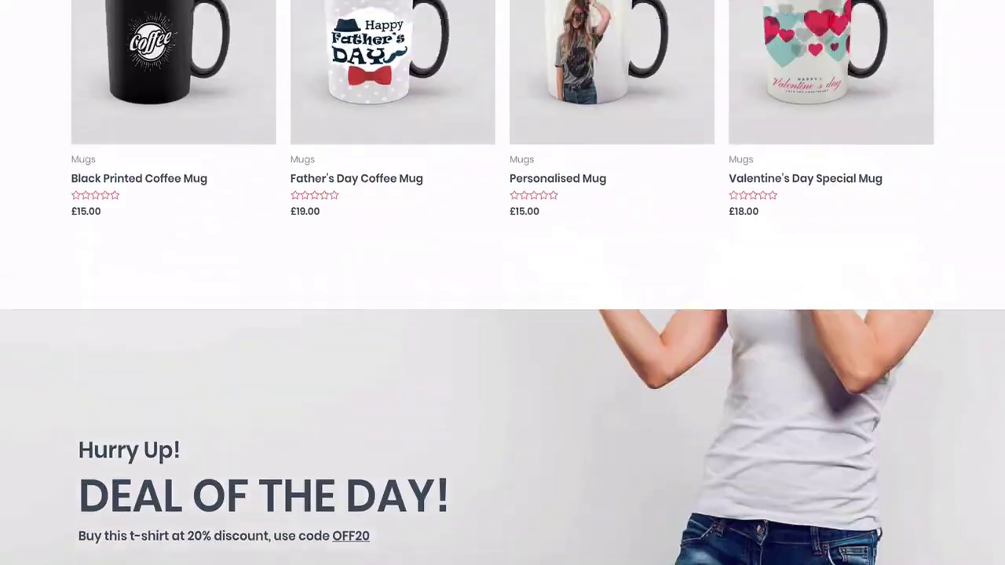
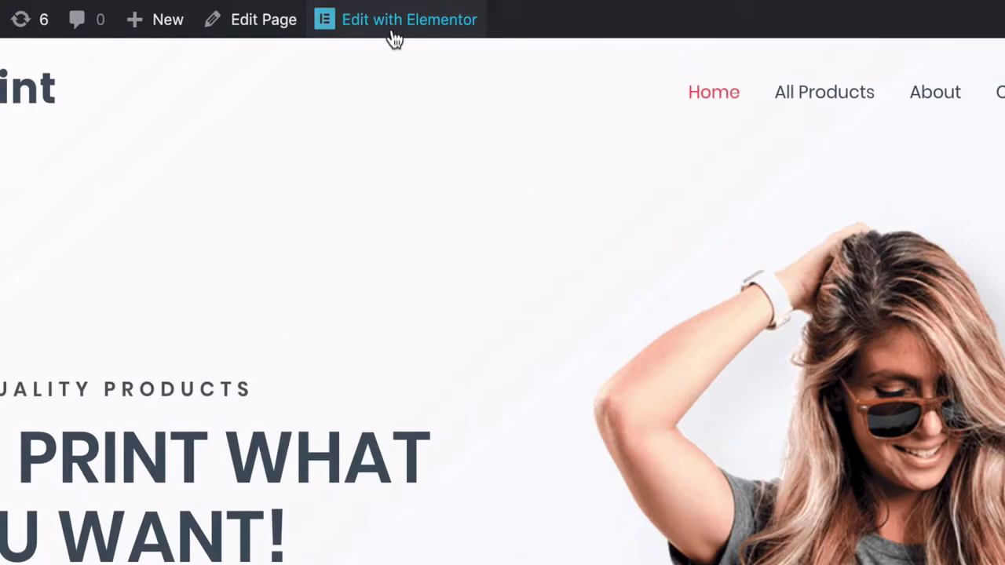
# Step: Open the store's homepage for editing in Elementor and look over the page content
pyautogui.moveTo(377, 29)
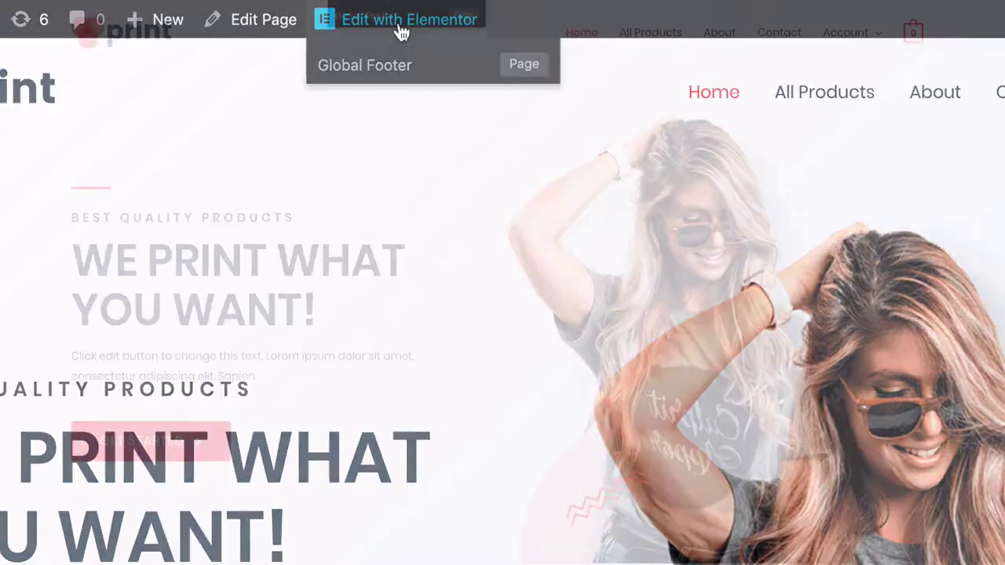
pyautogui.click(400, 30)
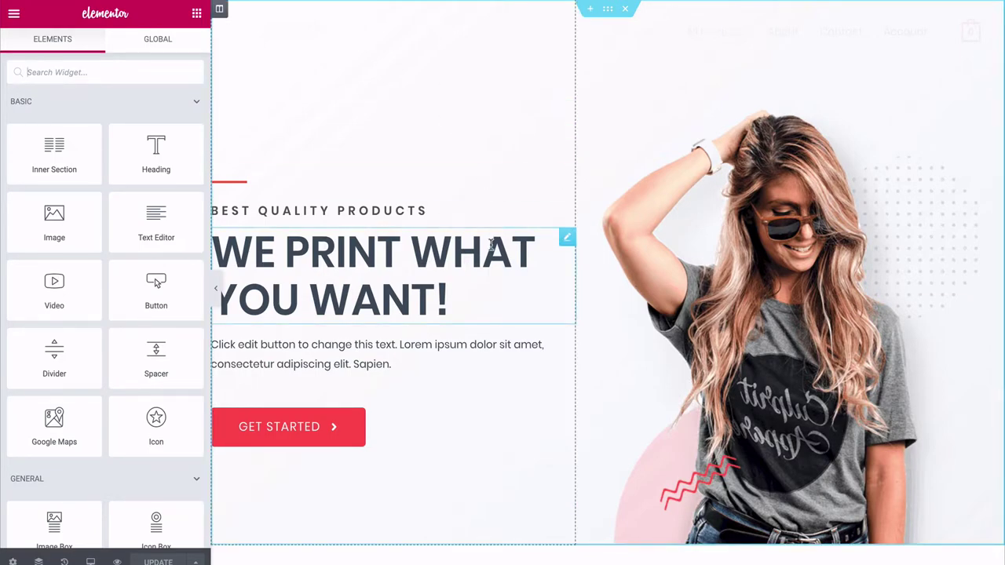
pyautogui.scroll(-10, 492, 243)
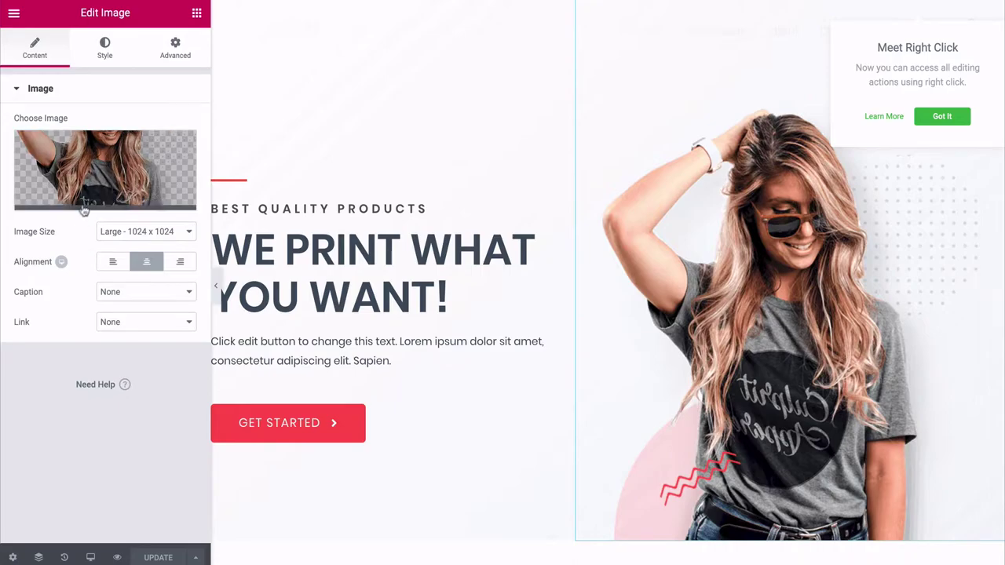
# Step: Browse the media library and the file upload option for the hero image, and close the media window
pyautogui.click(110, 172)
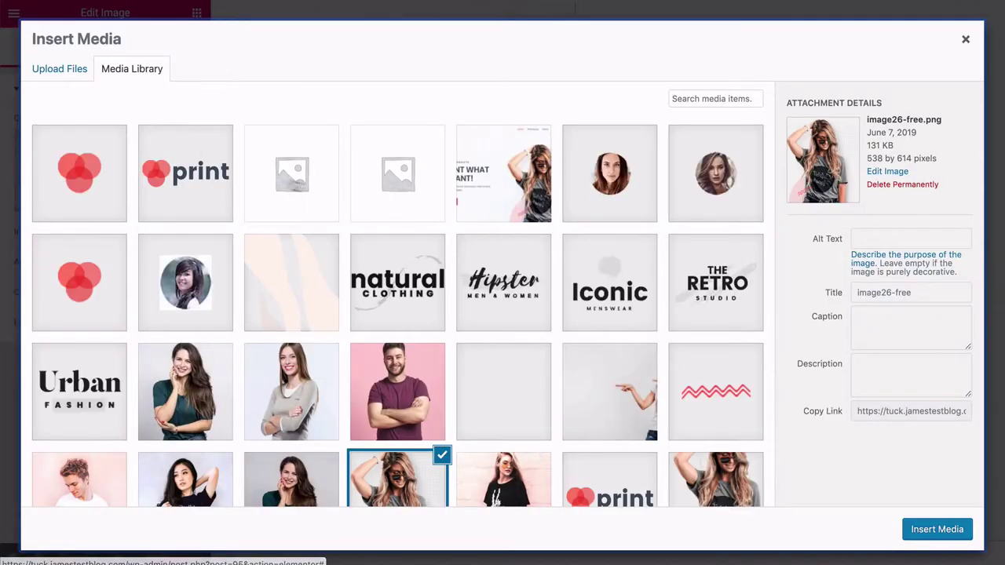
pyautogui.scroll(-12, 447, 182)
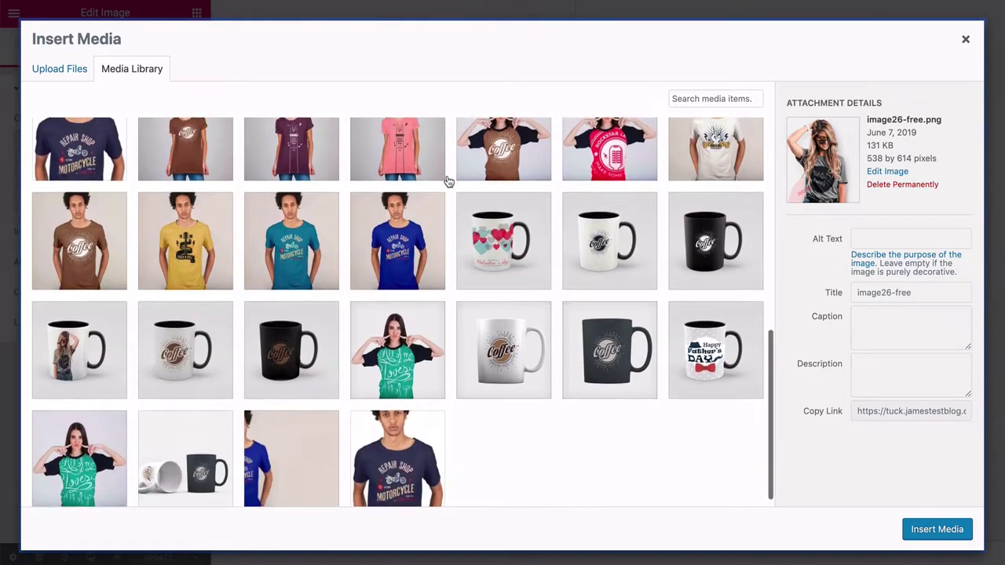
pyautogui.scroll(10, 448, 182)
pyautogui.scroll(1, 448, 182)
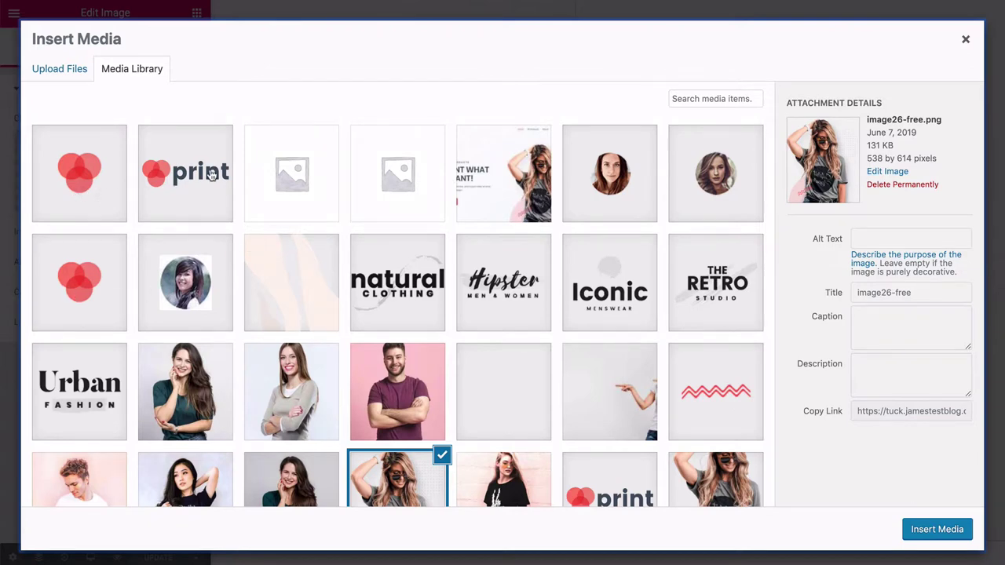
pyautogui.click(68, 72)
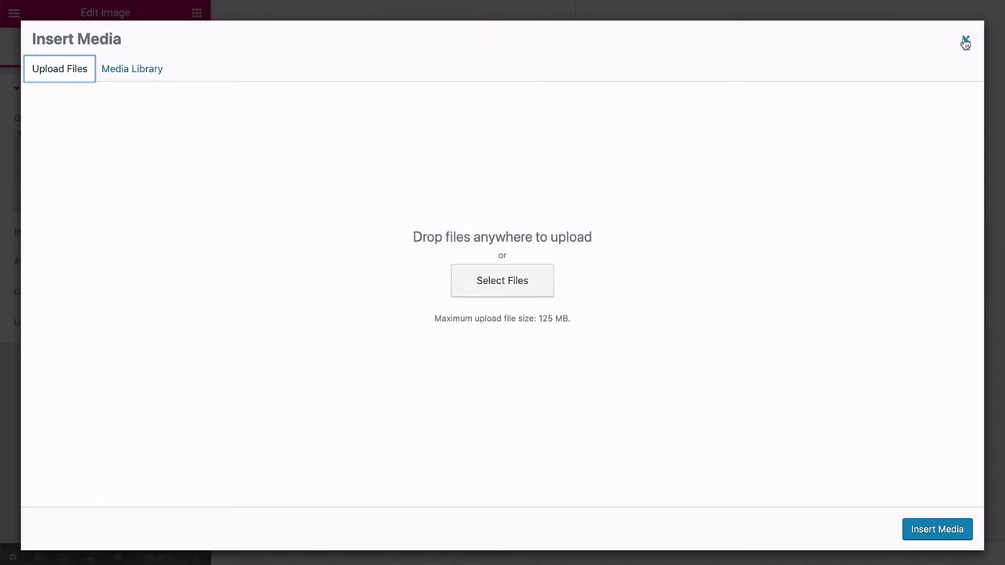
pyautogui.click(966, 42)
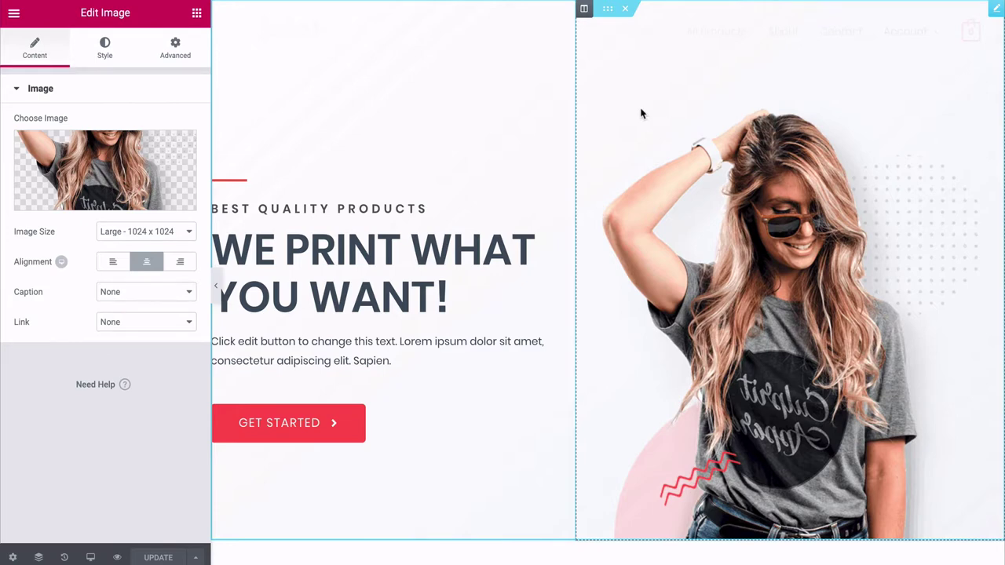
# Step: Check the settings of the main hero heading and set the width of the red divider above it to 9%
pyautogui.click(317, 248)
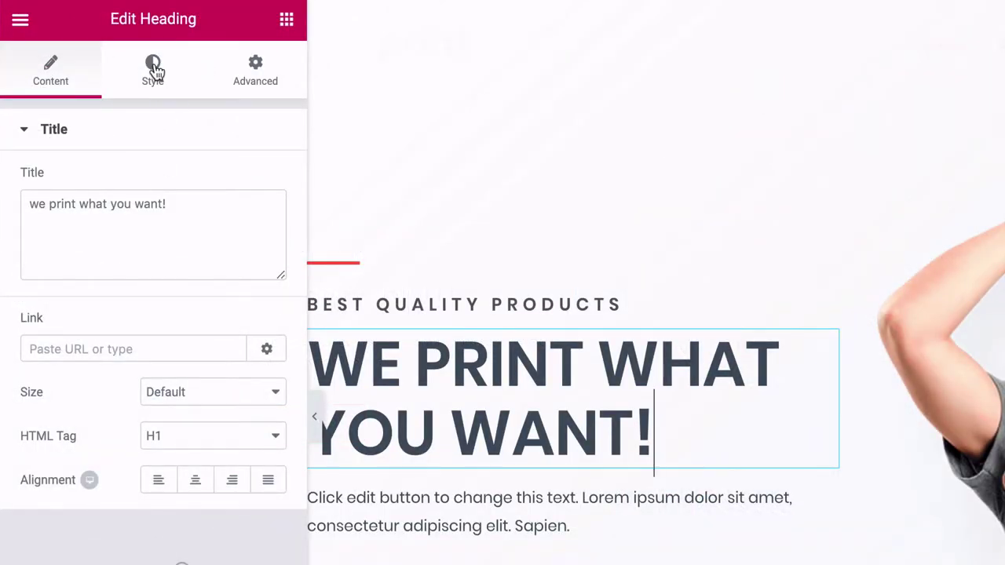
pyautogui.click(153, 70)
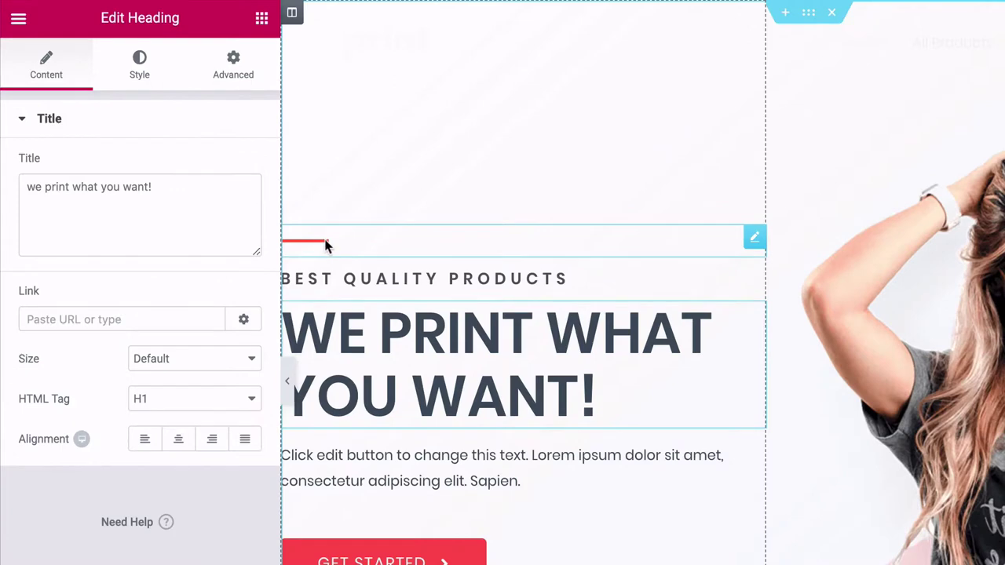
pyautogui.click(245, 184)
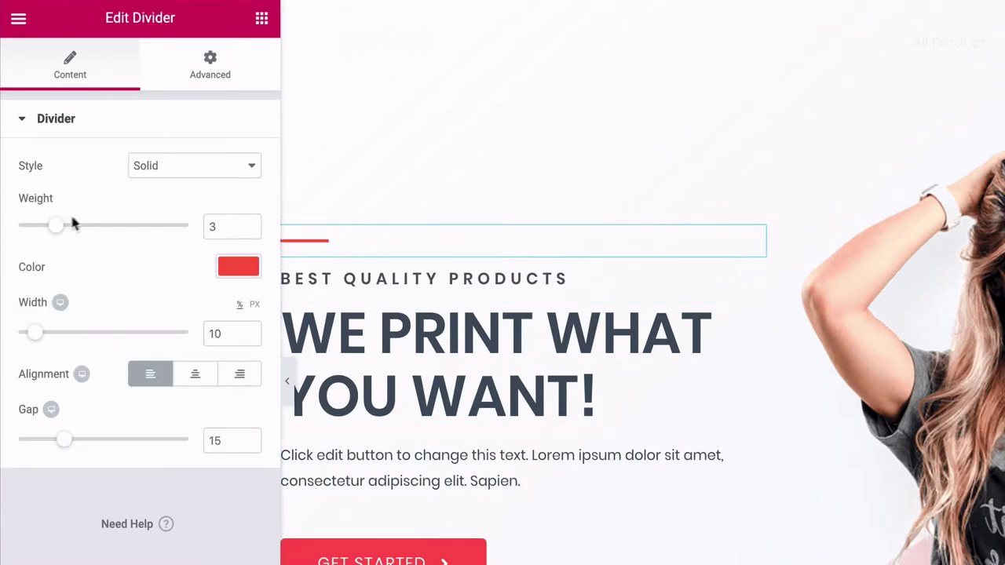
pyautogui.moveTo(54, 228)
pyautogui.mouseDown()
pyautogui.moveTo(124, 229)
pyautogui.moveTo(55, 228)
pyautogui.mouseUp()
pyautogui.moveTo(33, 336)
pyautogui.mouseDown()
pyautogui.moveTo(173, 344)
pyautogui.moveTo(33, 341)
pyautogui.mouseUp()
# Step: Select the hero's Get Started button for editing and try to remove its arrow icon
pyautogui.scroll(-3, 601, 290)
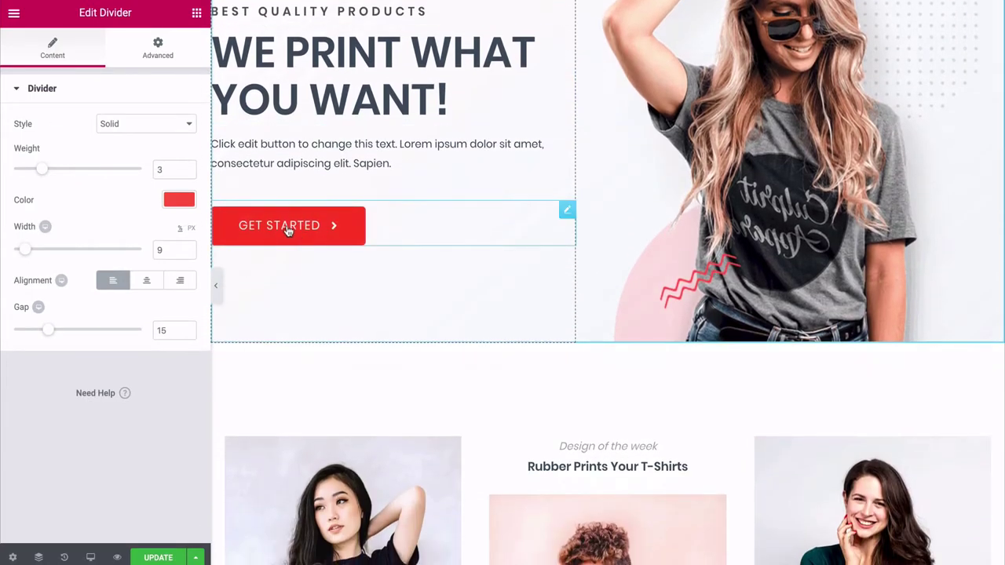
pyautogui.click(287, 228)
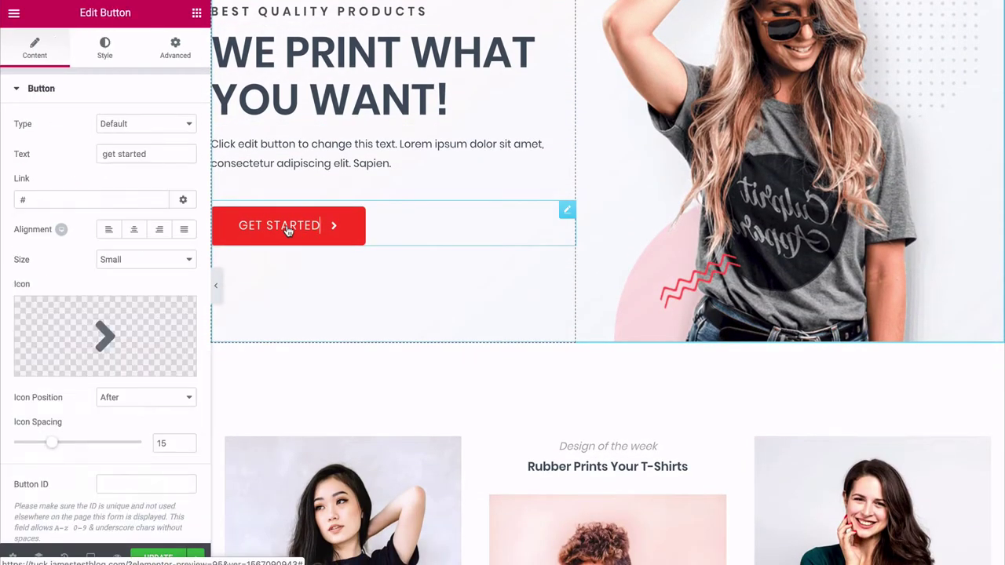
pyautogui.moveTo(95, 336)
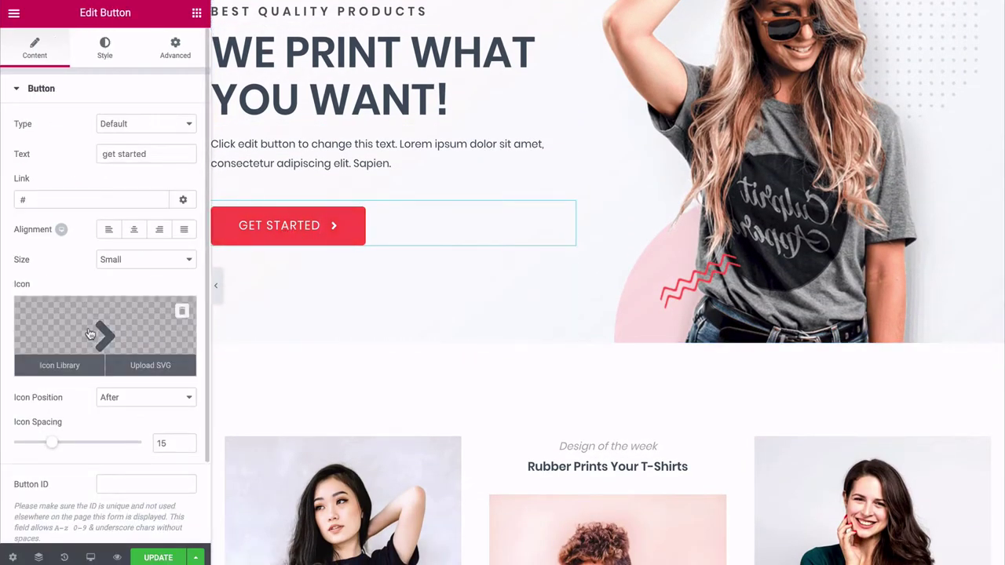
pyautogui.click(182, 312)
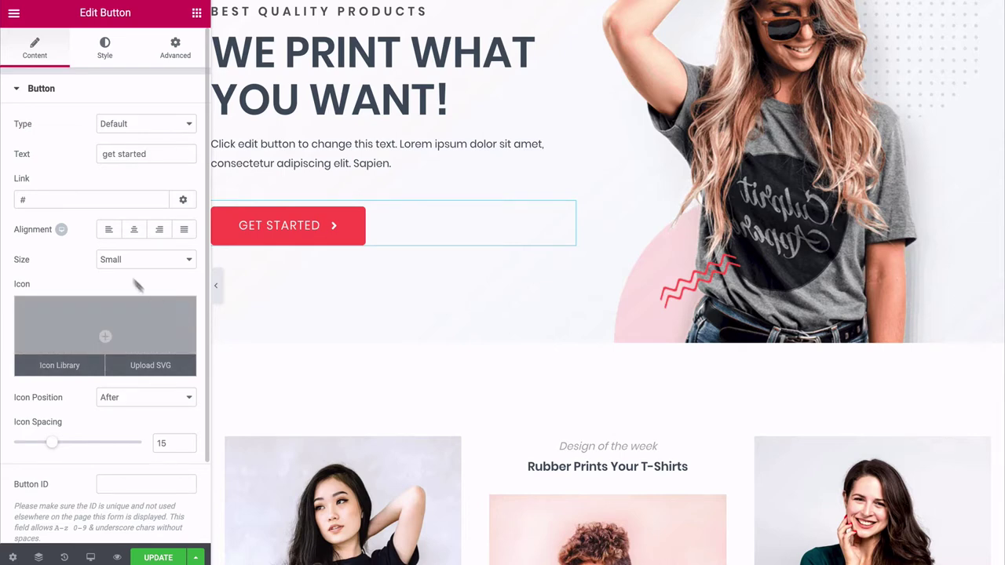
# Step: Set the Get Started button's hover background color to light blue #6ec1e4
pyautogui.click(105, 49)
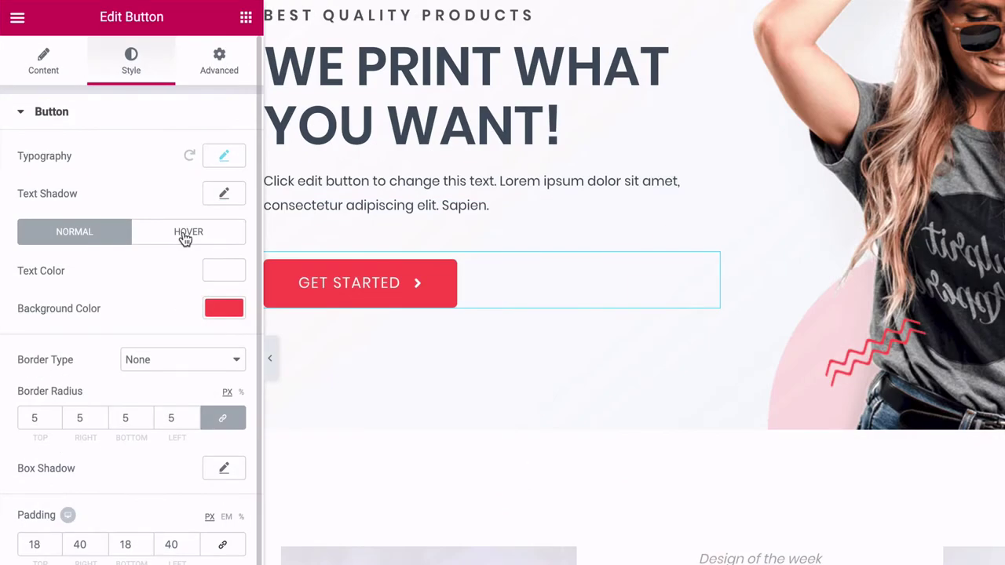
pyautogui.click(185, 235)
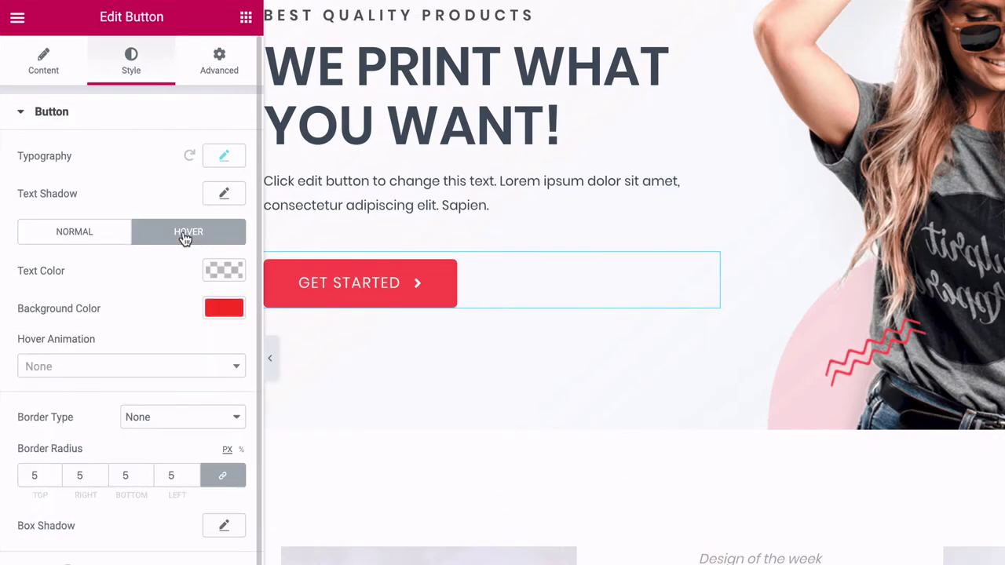
pyautogui.click(222, 310)
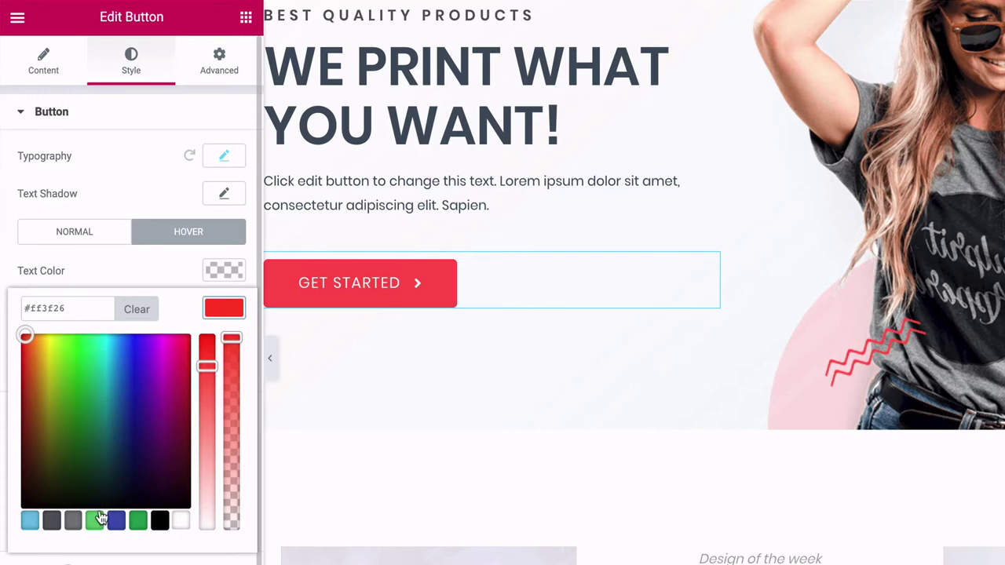
pyautogui.click(31, 521)
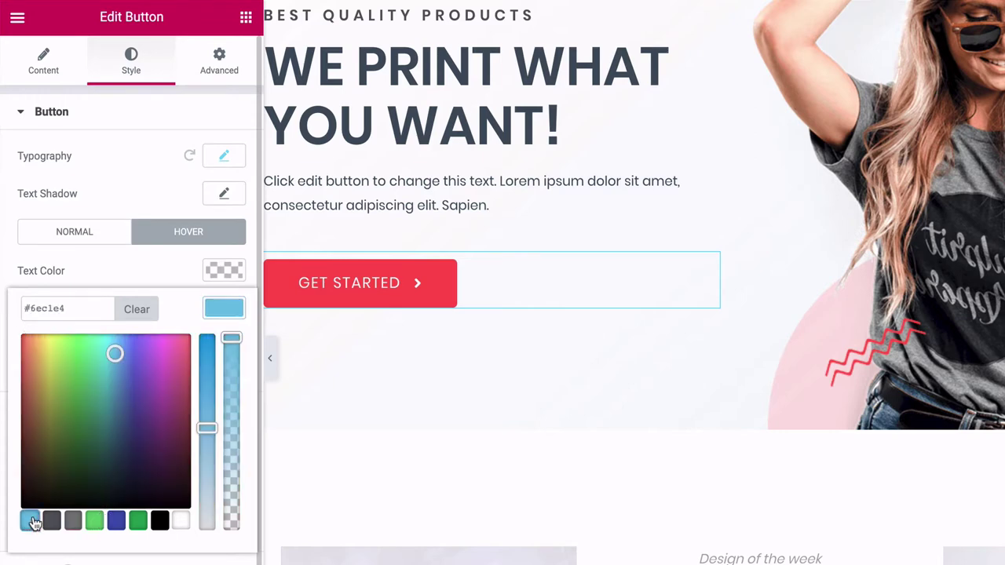
pyautogui.click(226, 308)
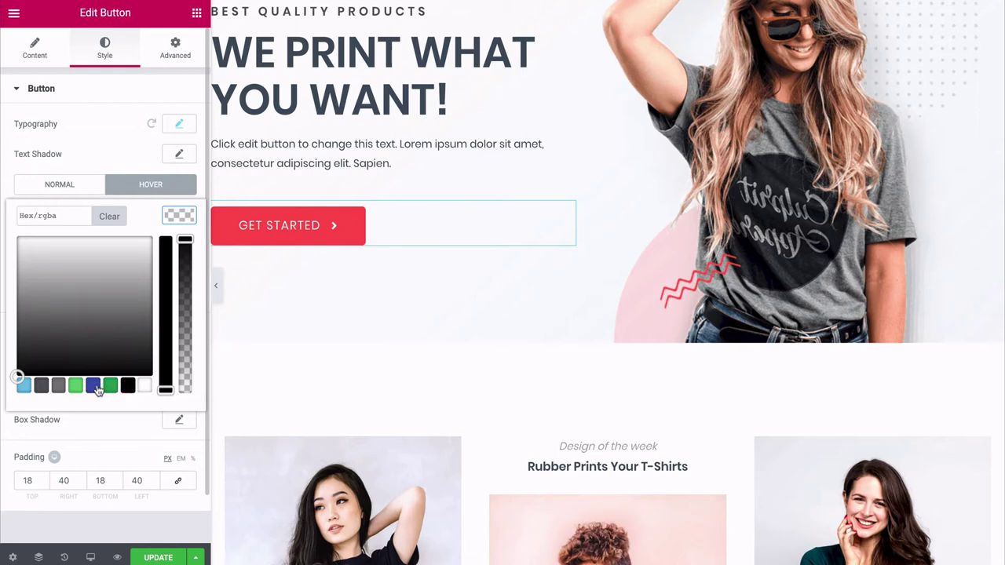
# Step: Try blue #4054b2 as the Get Started button's hover text color and clear it again
pyautogui.click(95, 387)
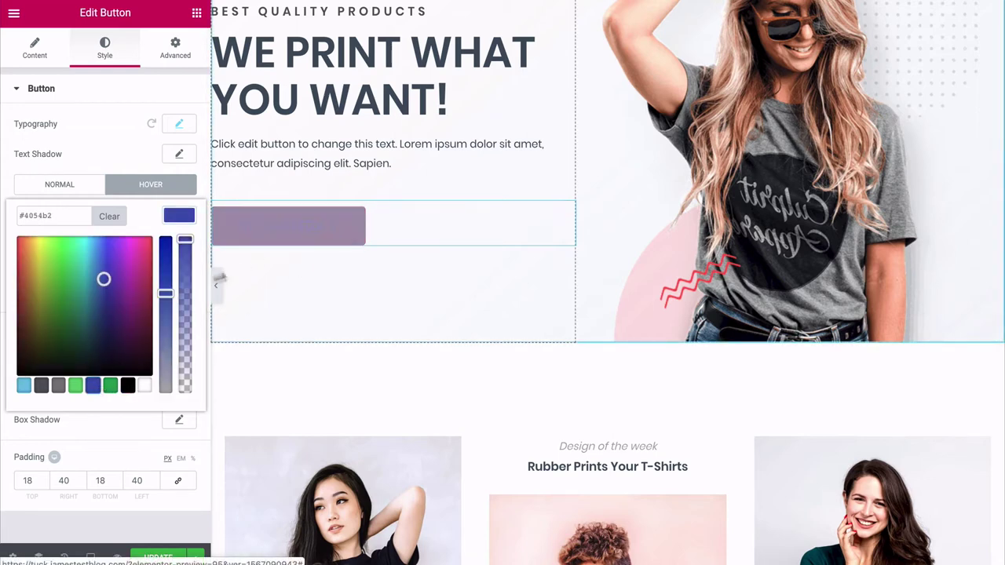
pyautogui.click(112, 220)
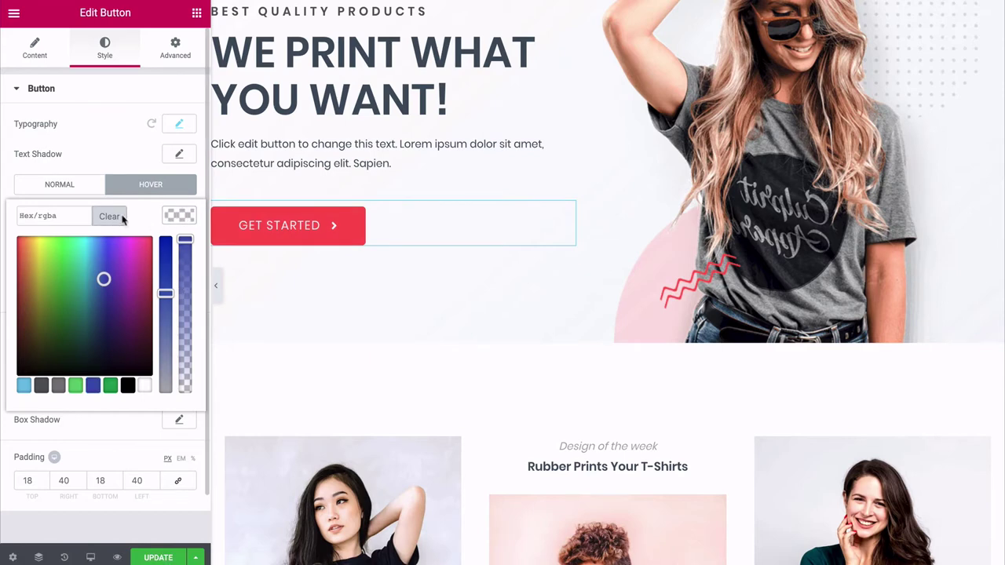
pyautogui.click(182, 221)
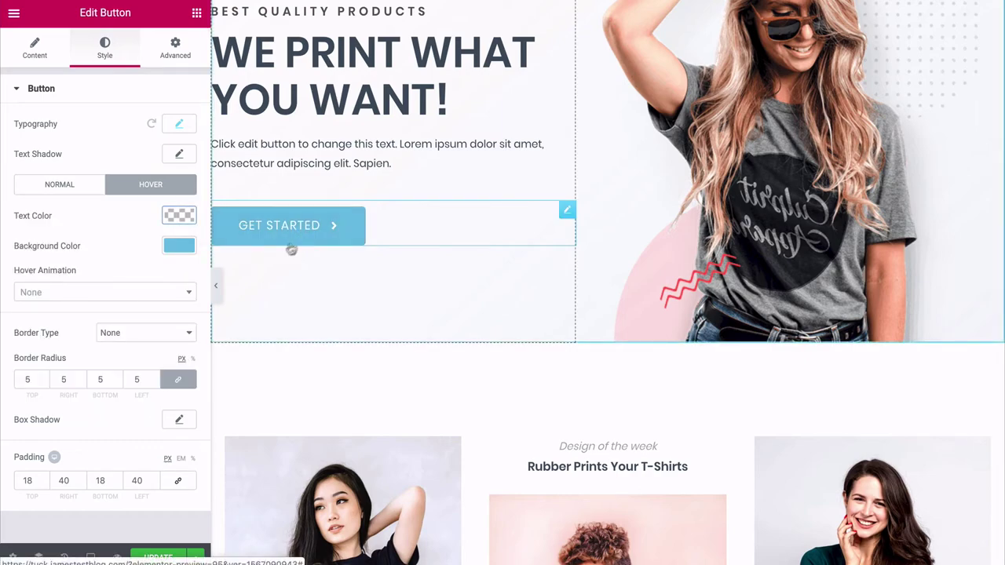
# Step: Look over the homepage sections in the editor from the hero down to Most Loved Products and Our Happy Clients
pyautogui.scroll(3, 522, 183)
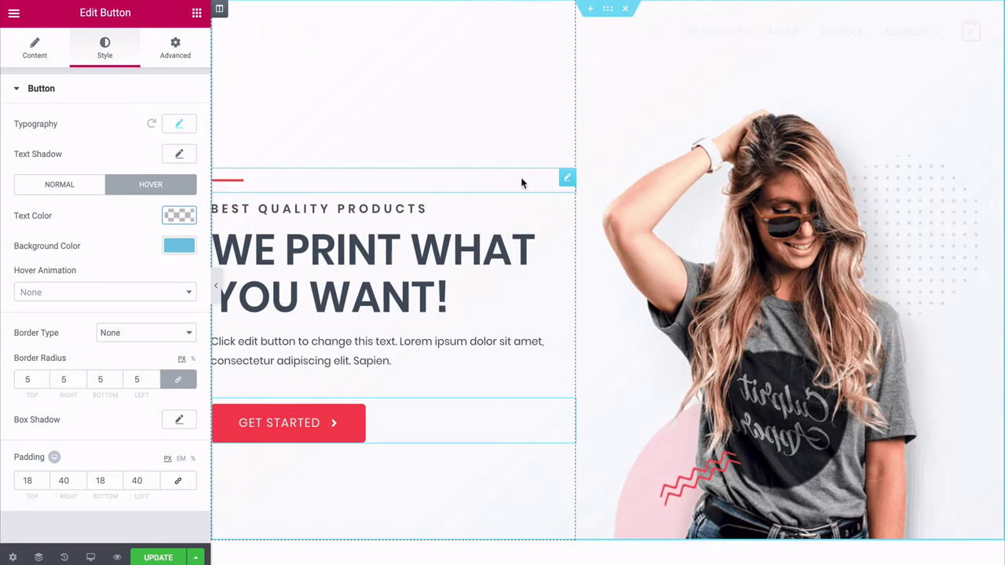
pyautogui.scroll(-6, 521, 183)
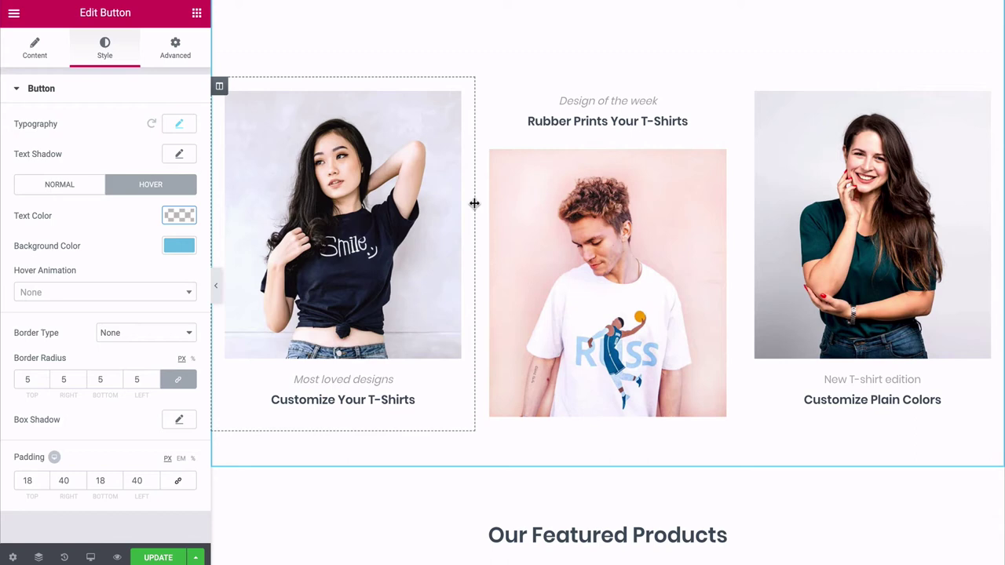
pyautogui.scroll(-8, 474, 204)
pyautogui.scroll(-2, 474, 208)
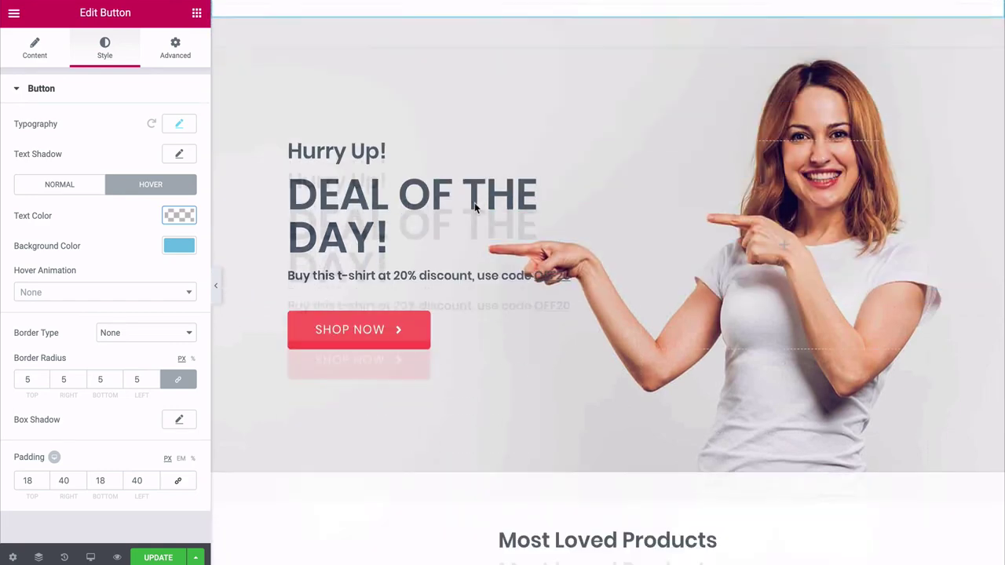
pyautogui.scroll(2, 474, 209)
pyautogui.scroll(-4, 475, 208)
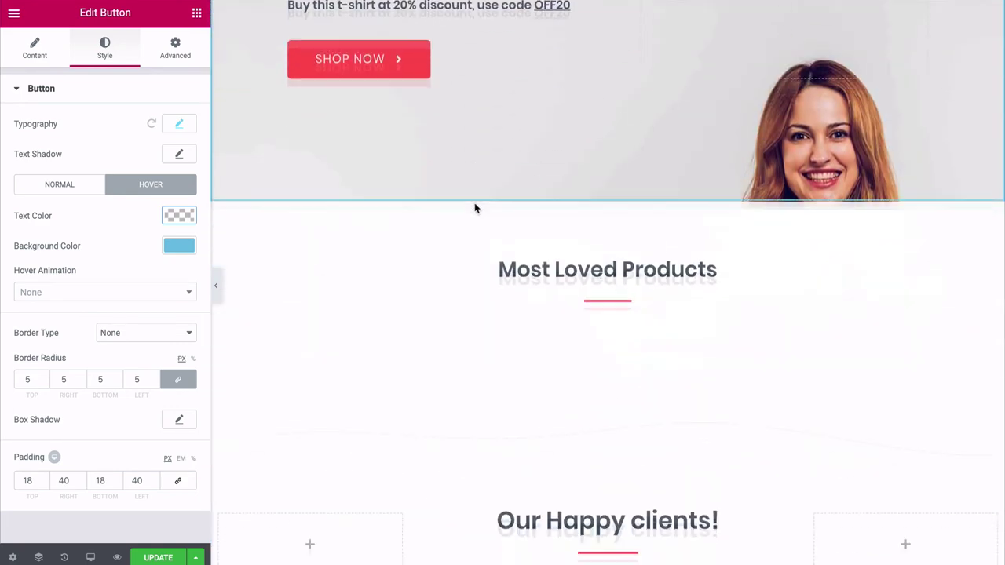